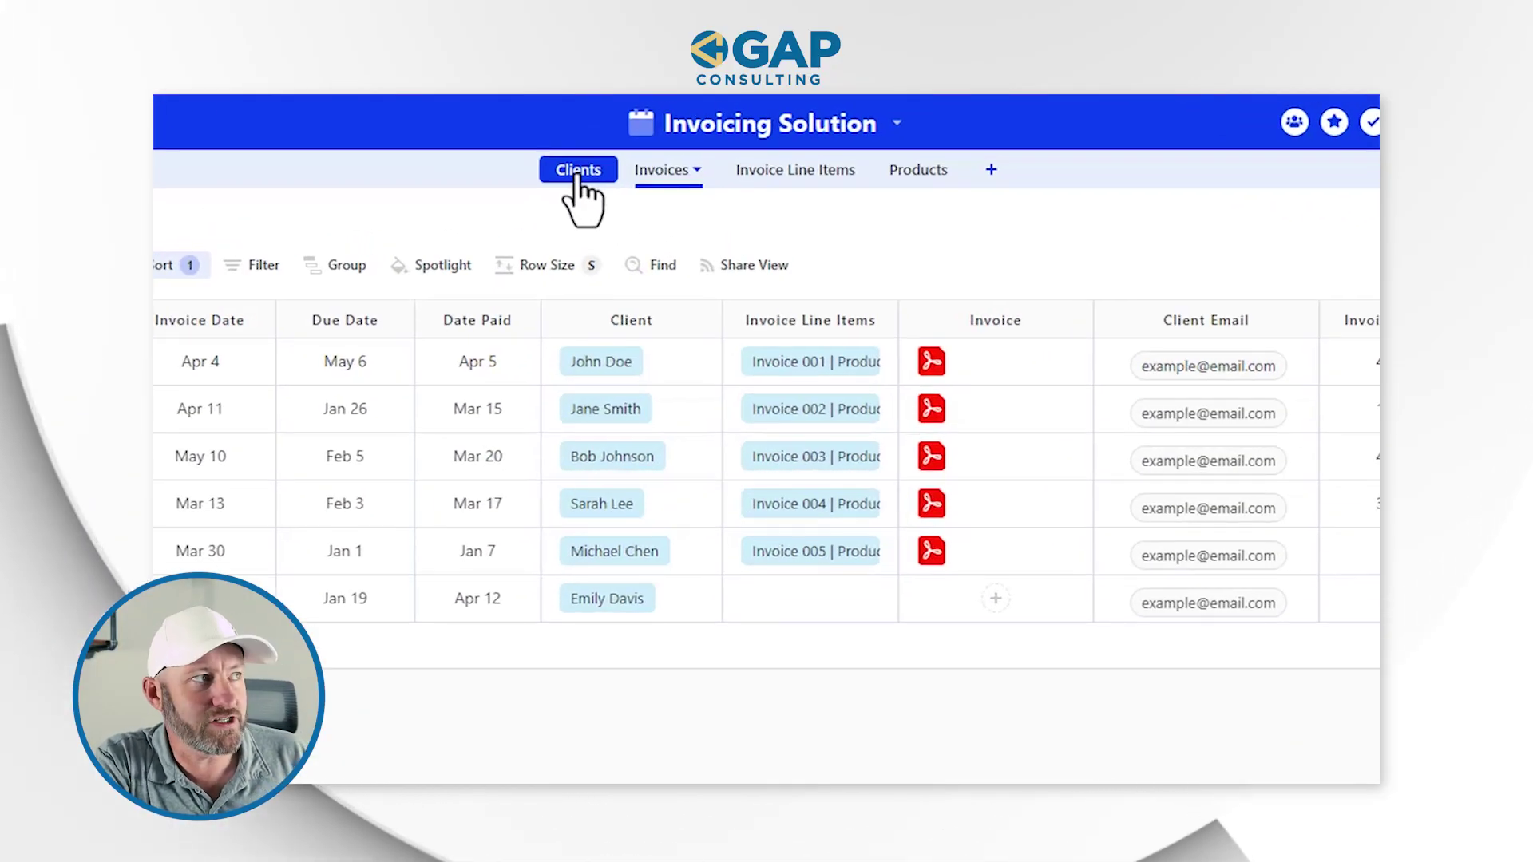
- Check the Clients table and widen the Invoice Line Items column in the Invoices table
left_click(577, 176)
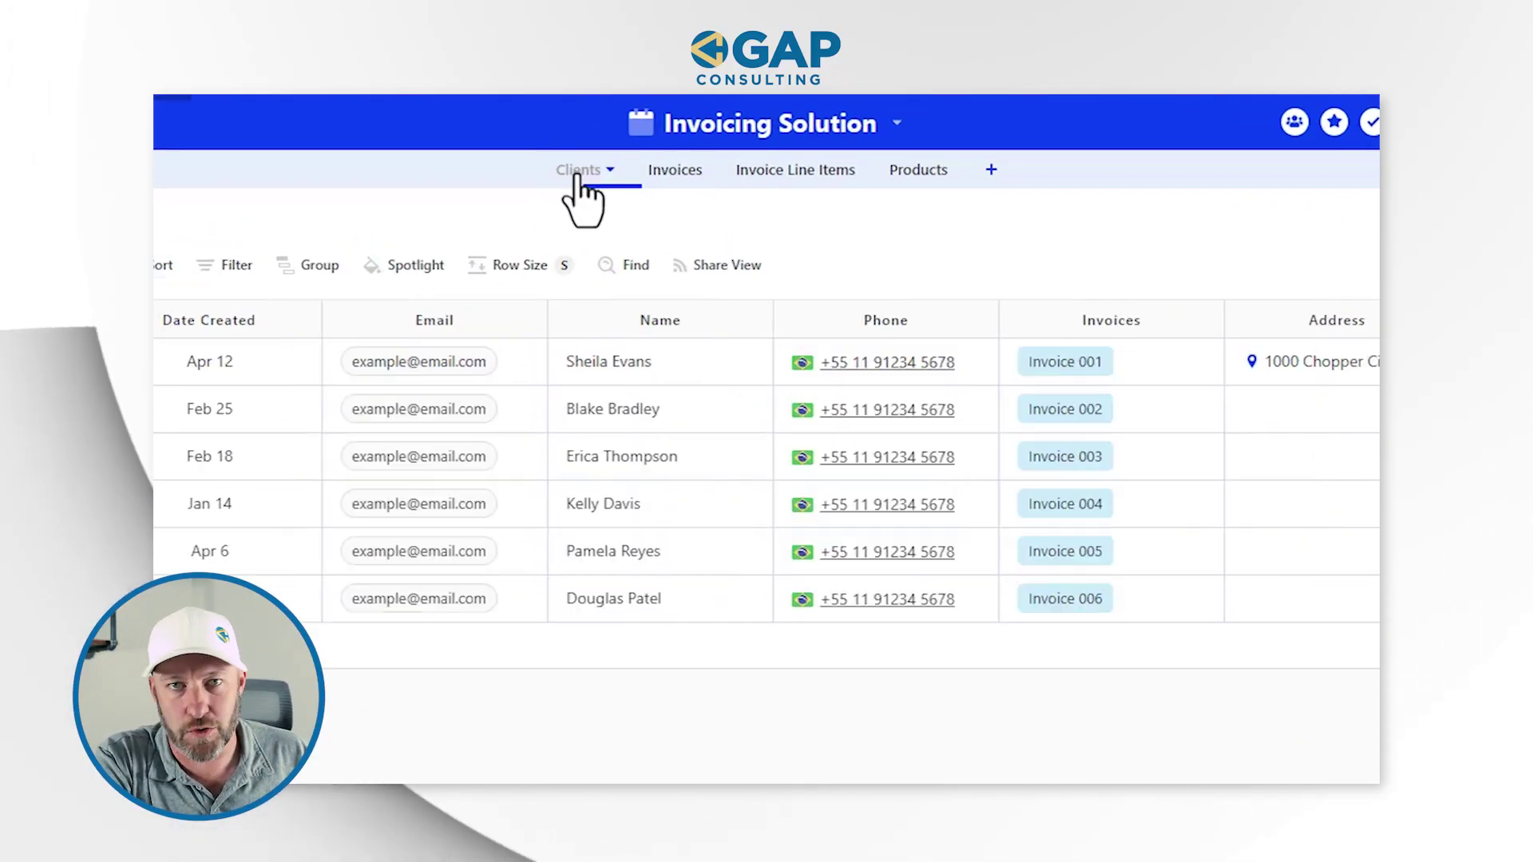
left_click(673, 177)
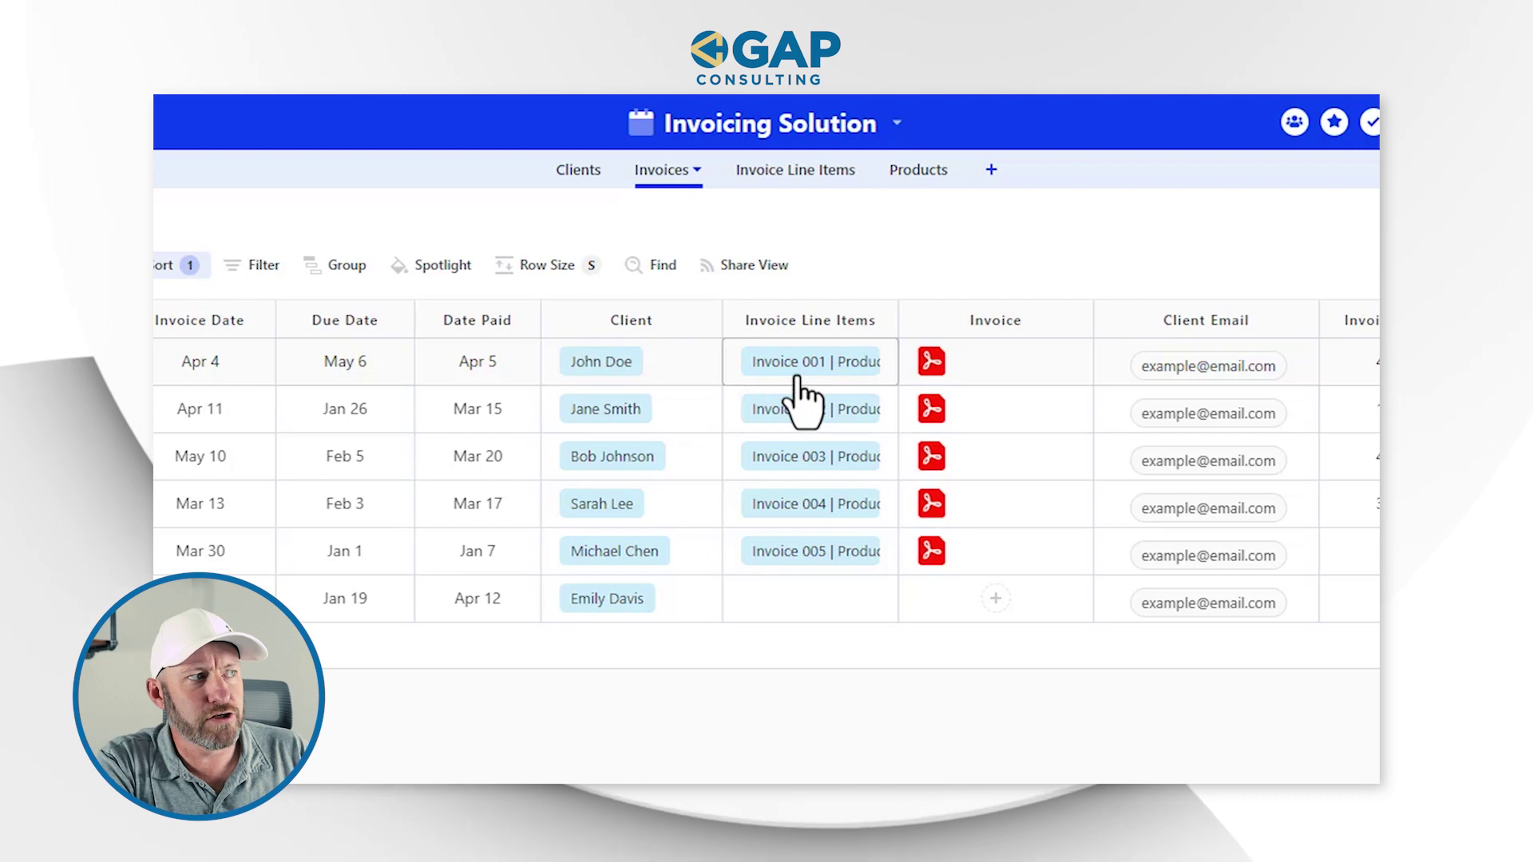
left_click_drag(898, 324, 1022, 336)
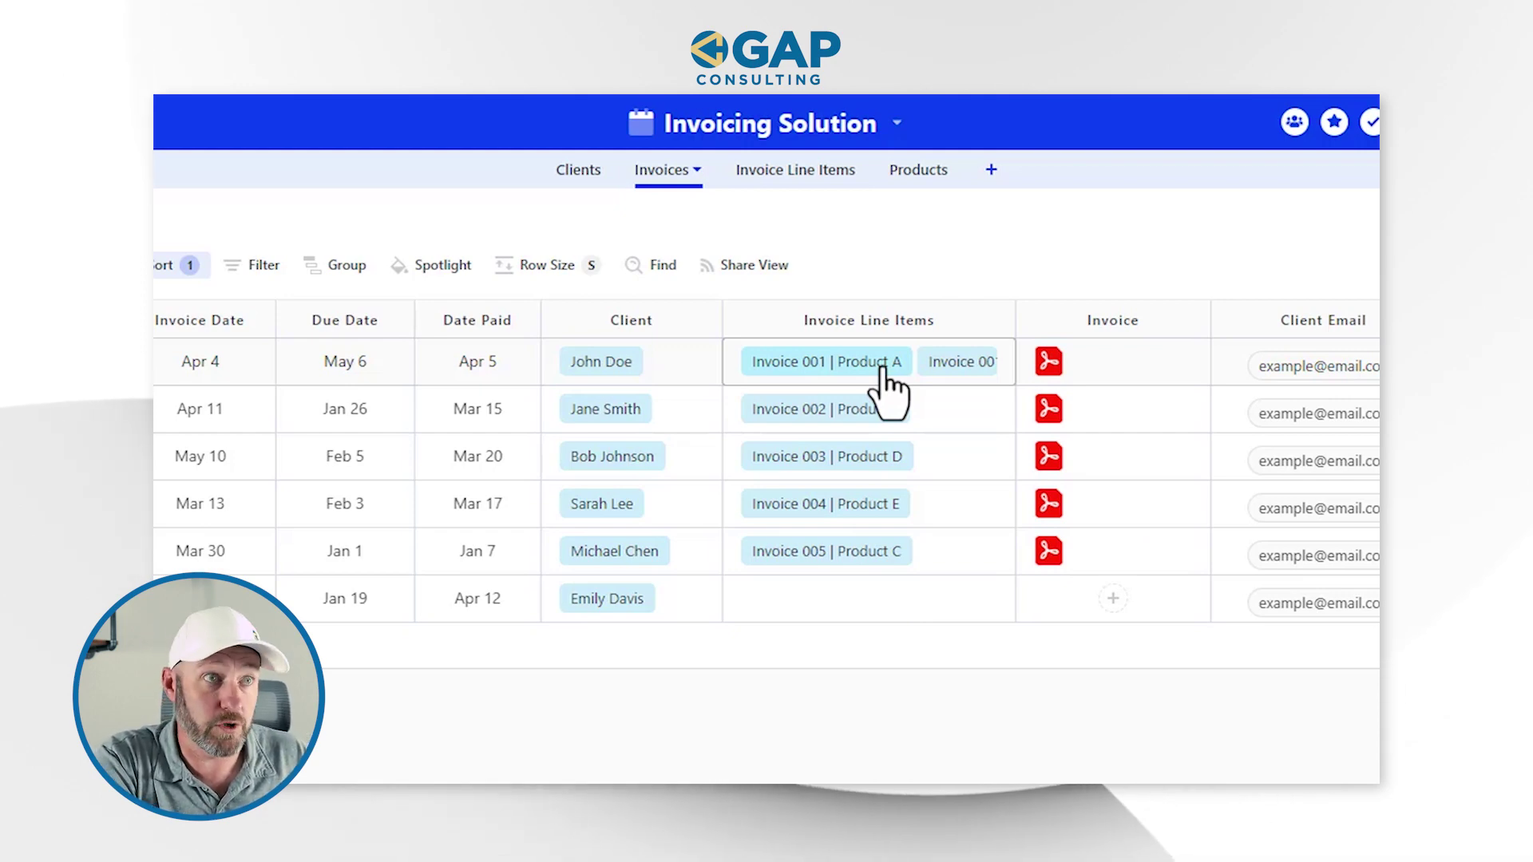
- Examine the Invoice Line Items and Products tables and return to the Invoices table
left_click(786, 171)
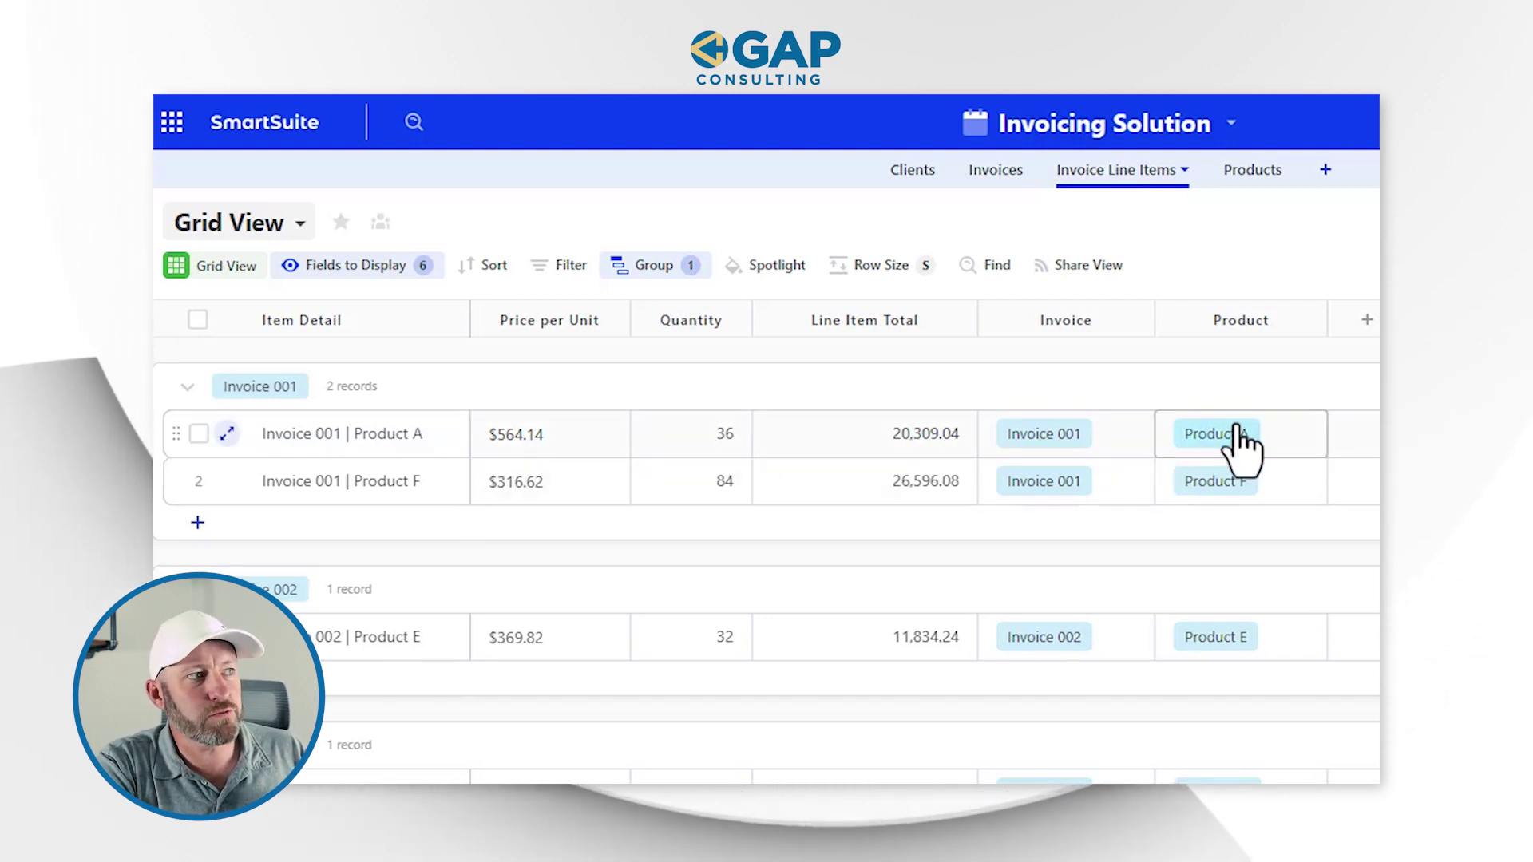
left_click(1115, 167)
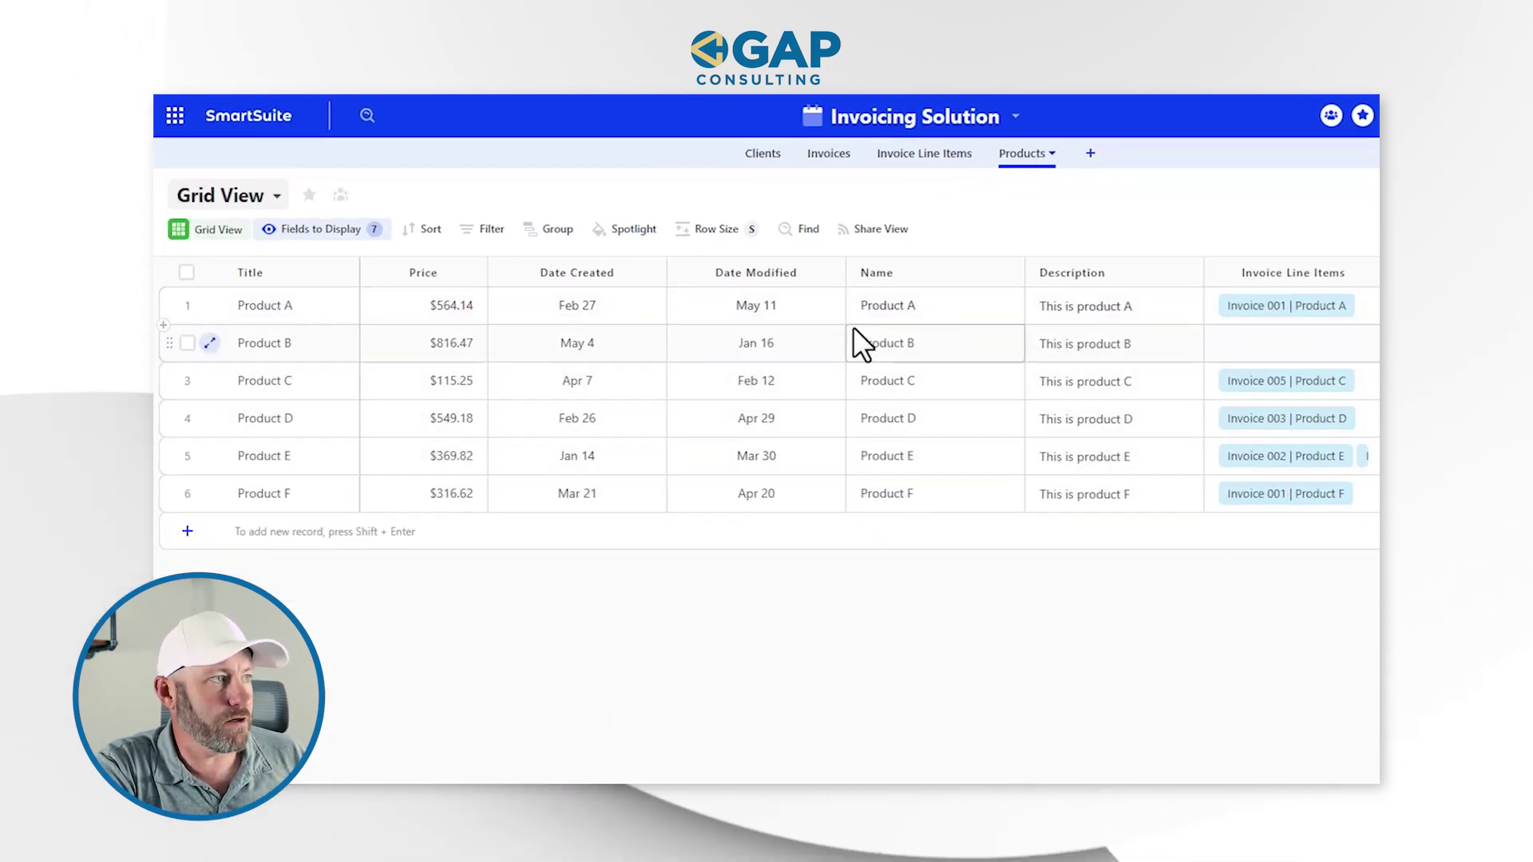
left_click(1088, 315)
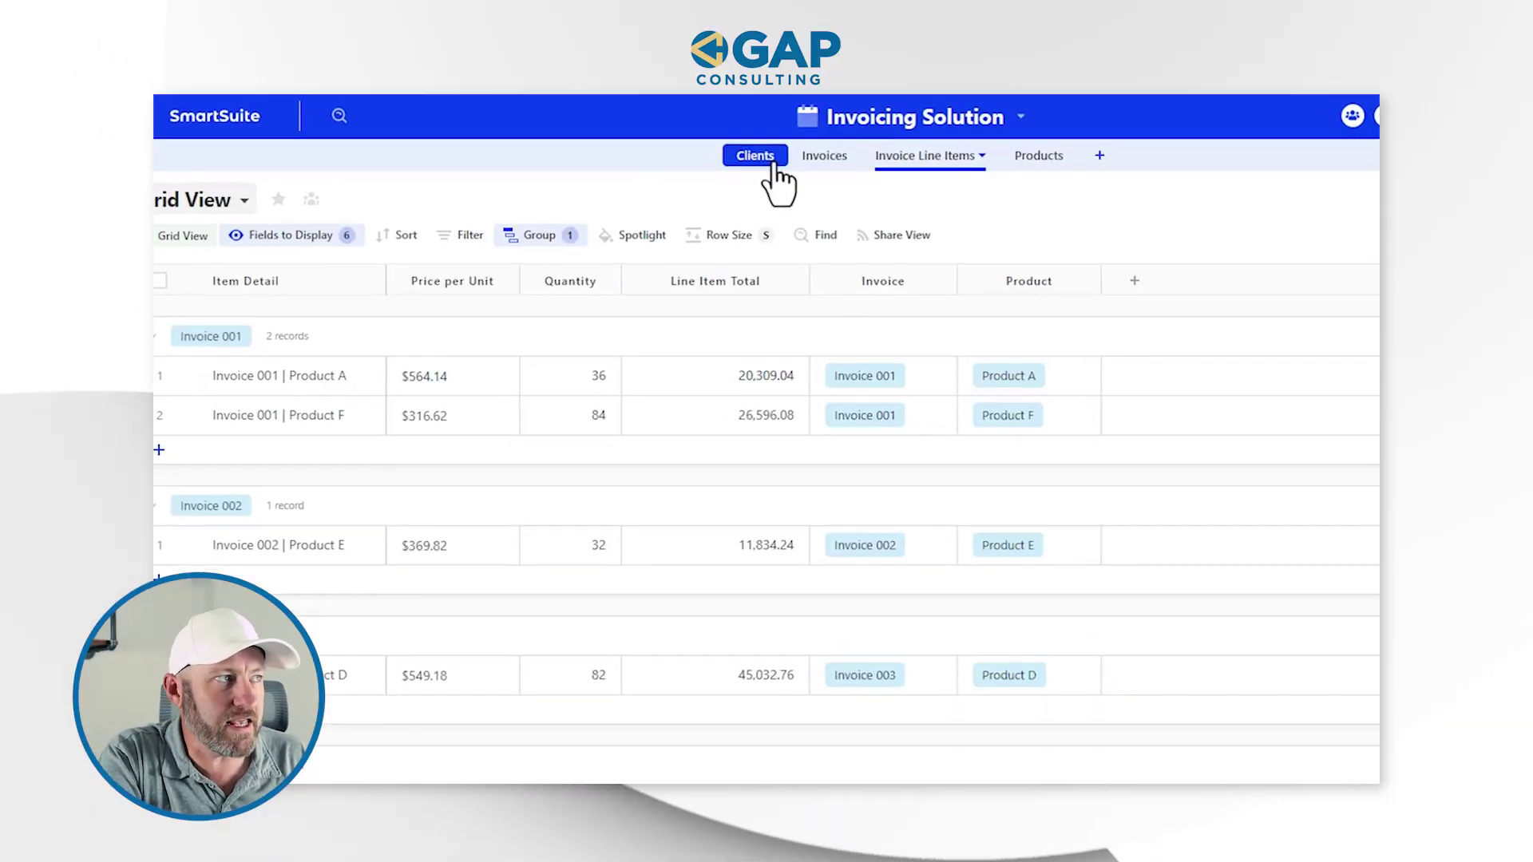
left_click(799, 179)
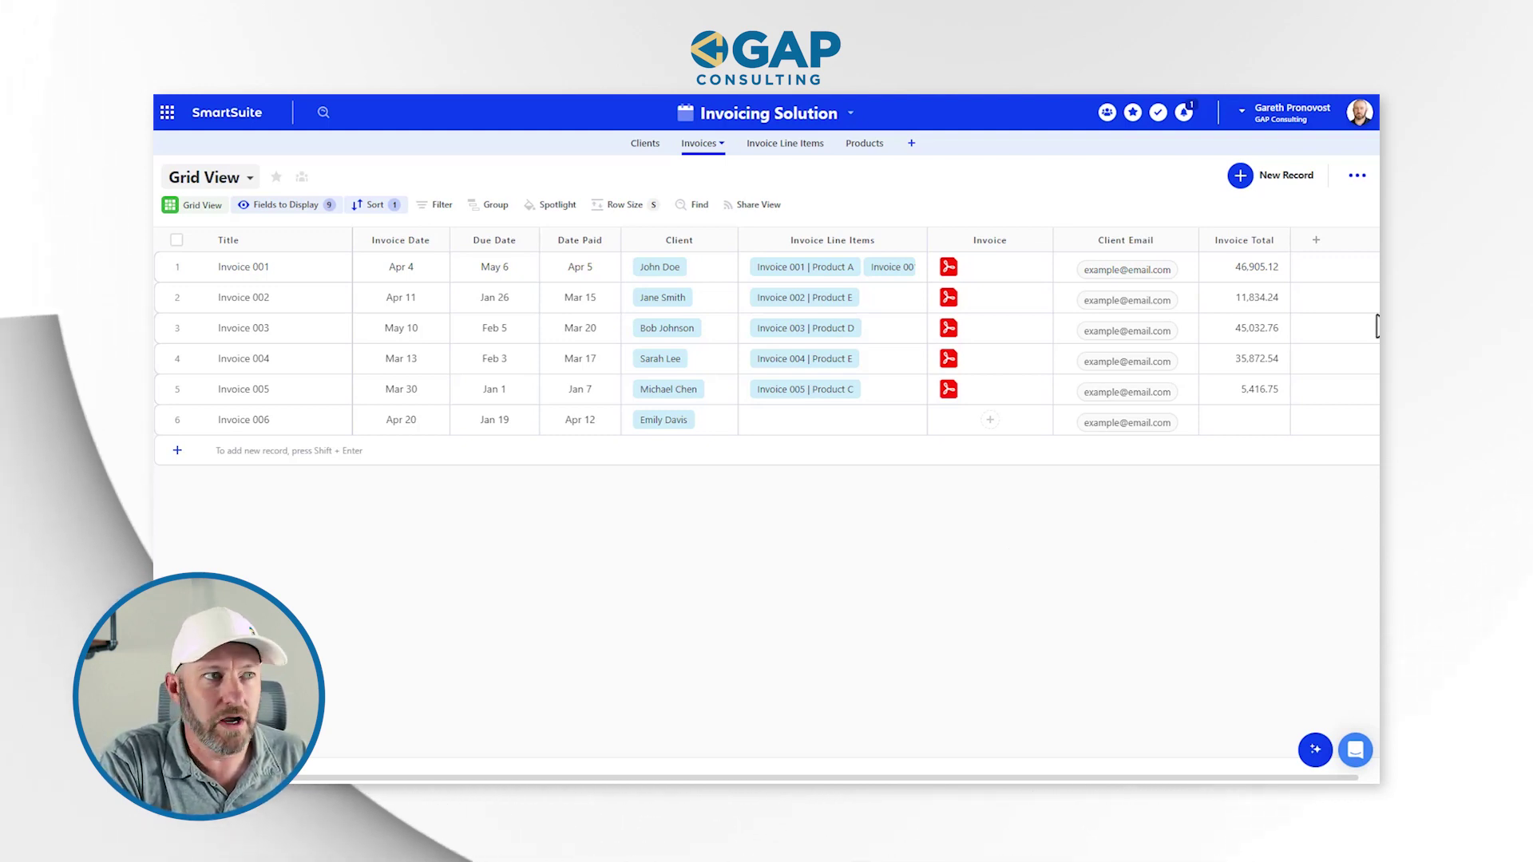
- Start a new field of type Status at the end of the Invoices table
left_click(1316, 240)
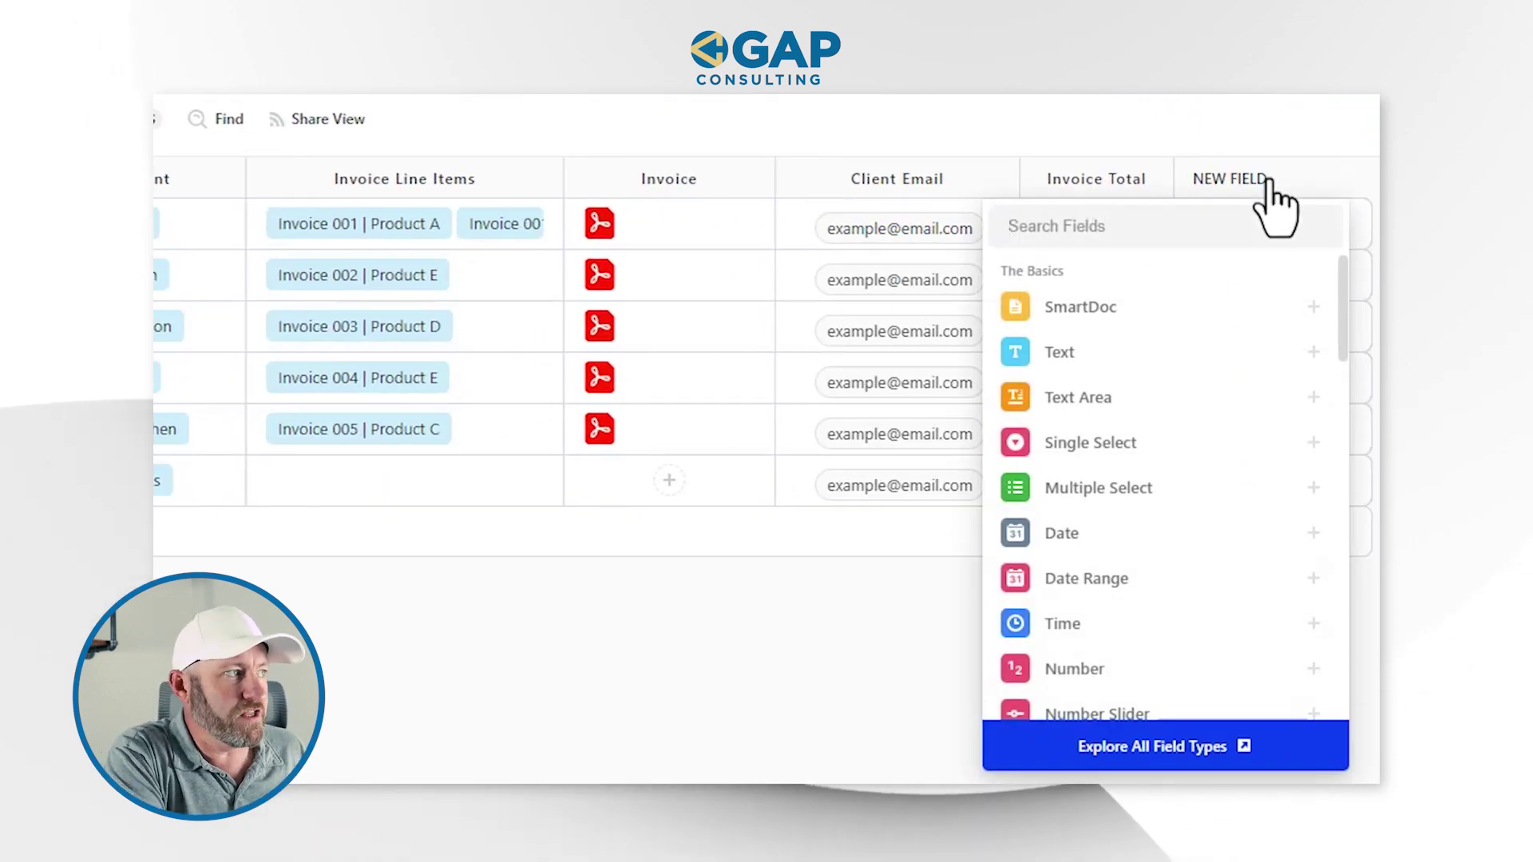
type("Statu")
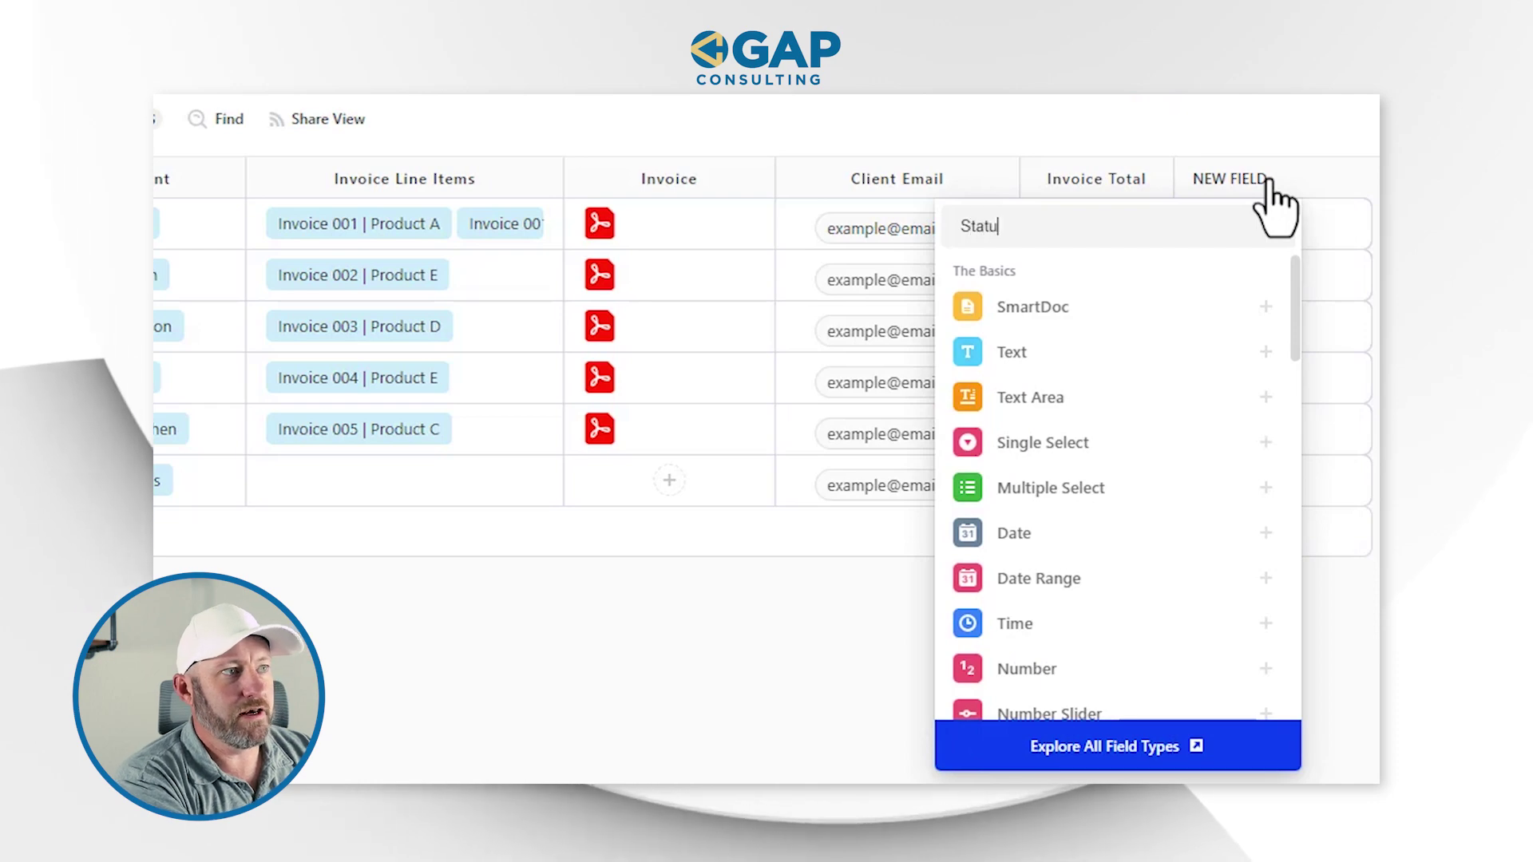
left_click(1142, 306)
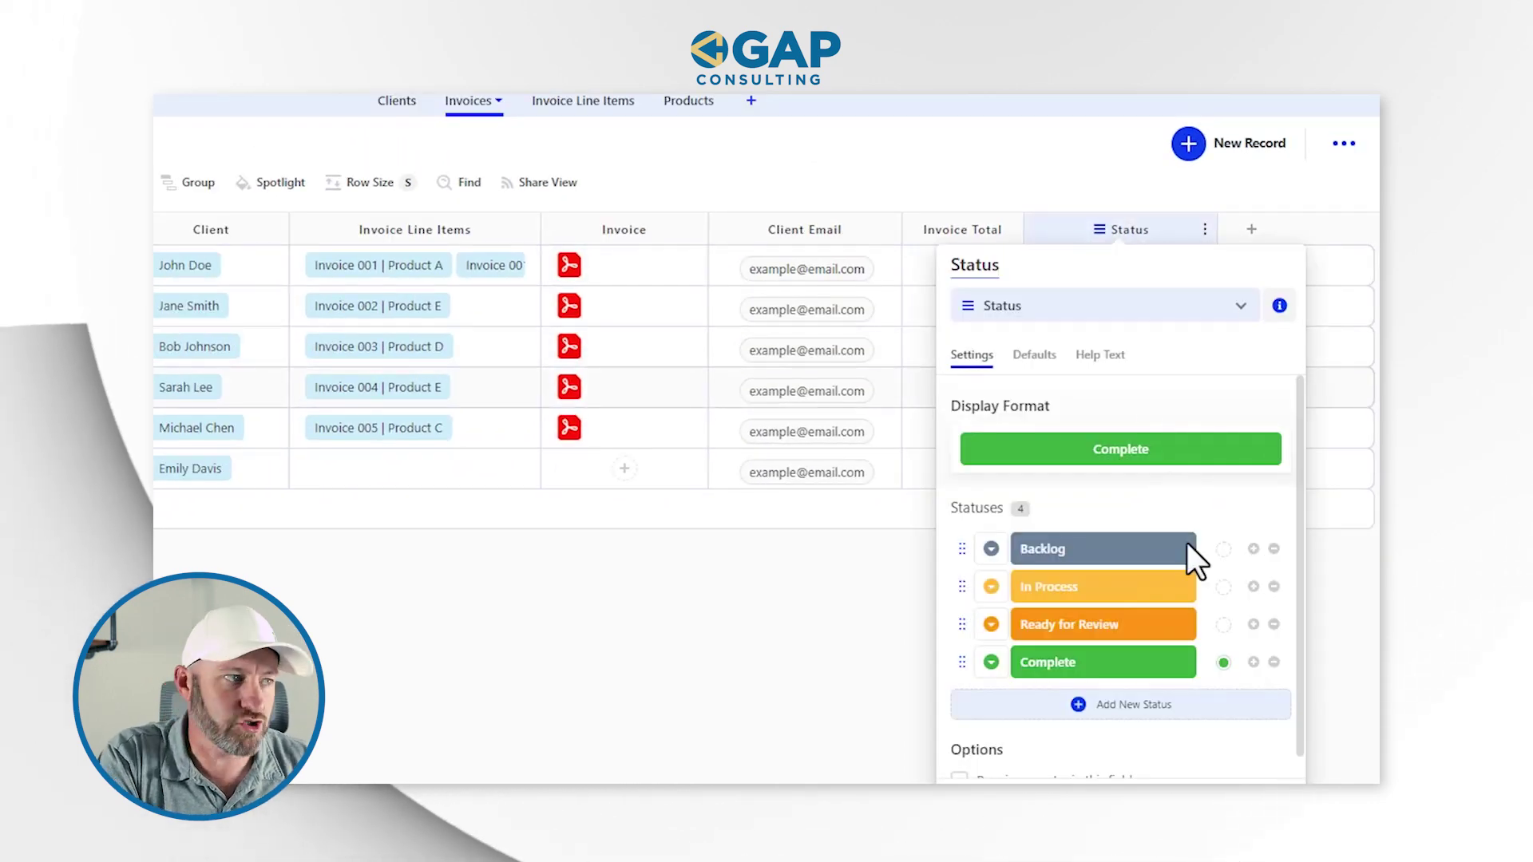
- Rename the Backlog status as Not Sent and the In Process status as Sent
left_click(1067, 551)
double_click(1069, 551)
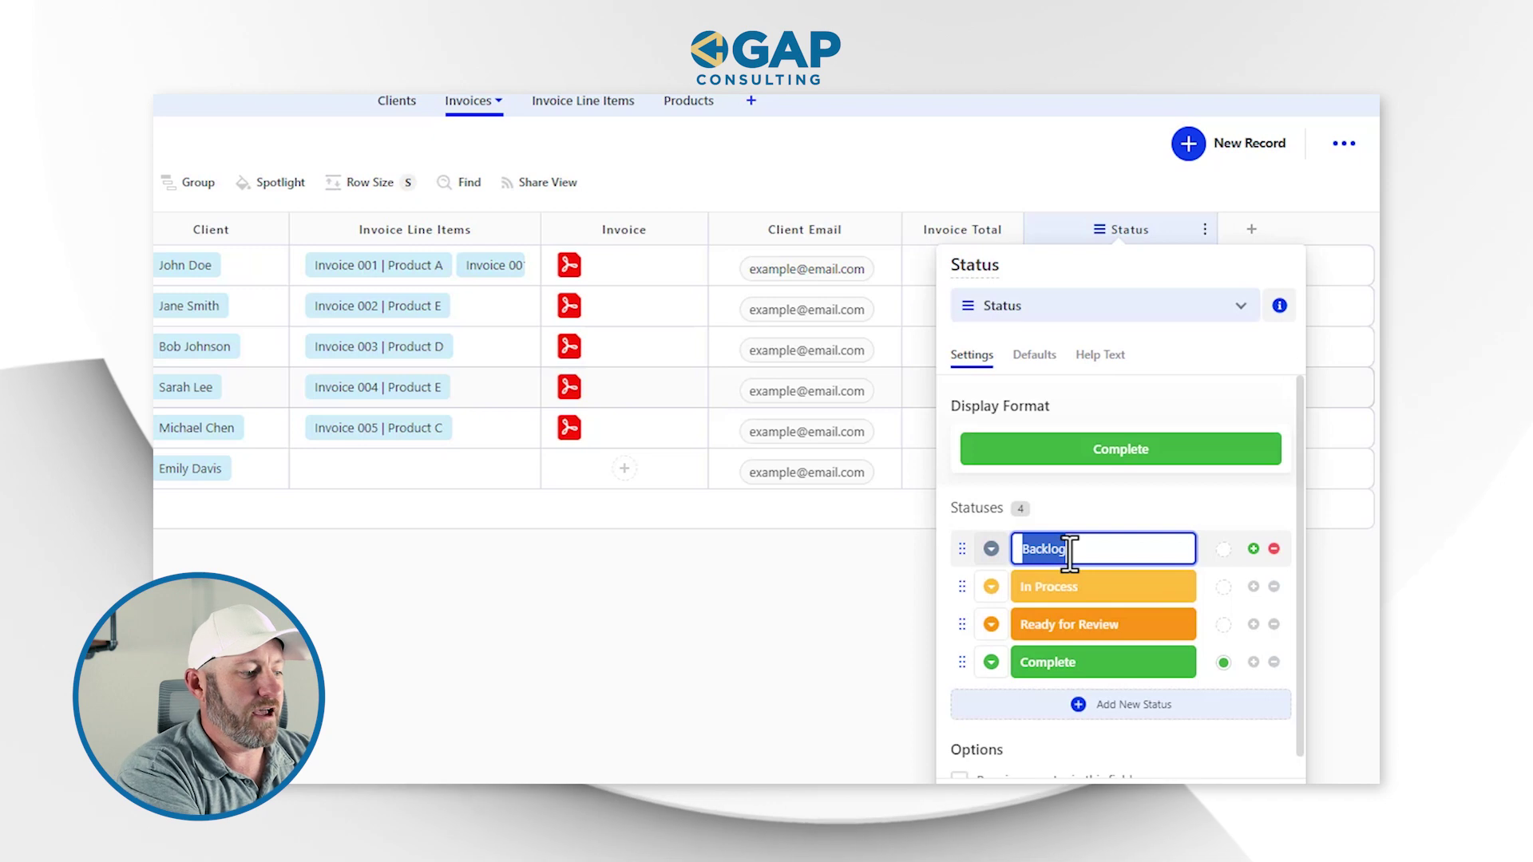
type("Not S")
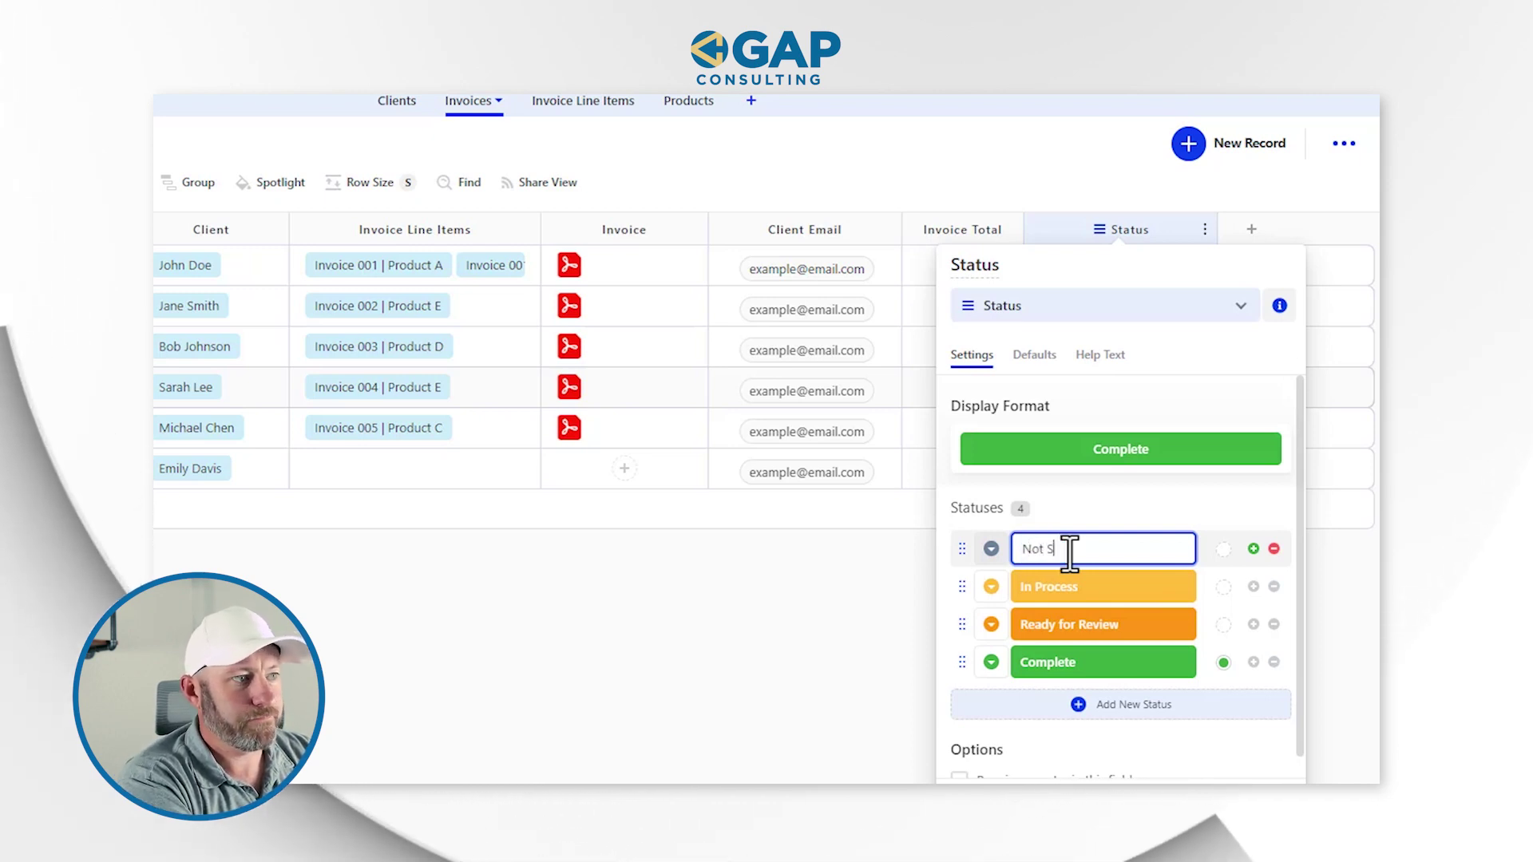
type("ent")
double_click(1078, 586)
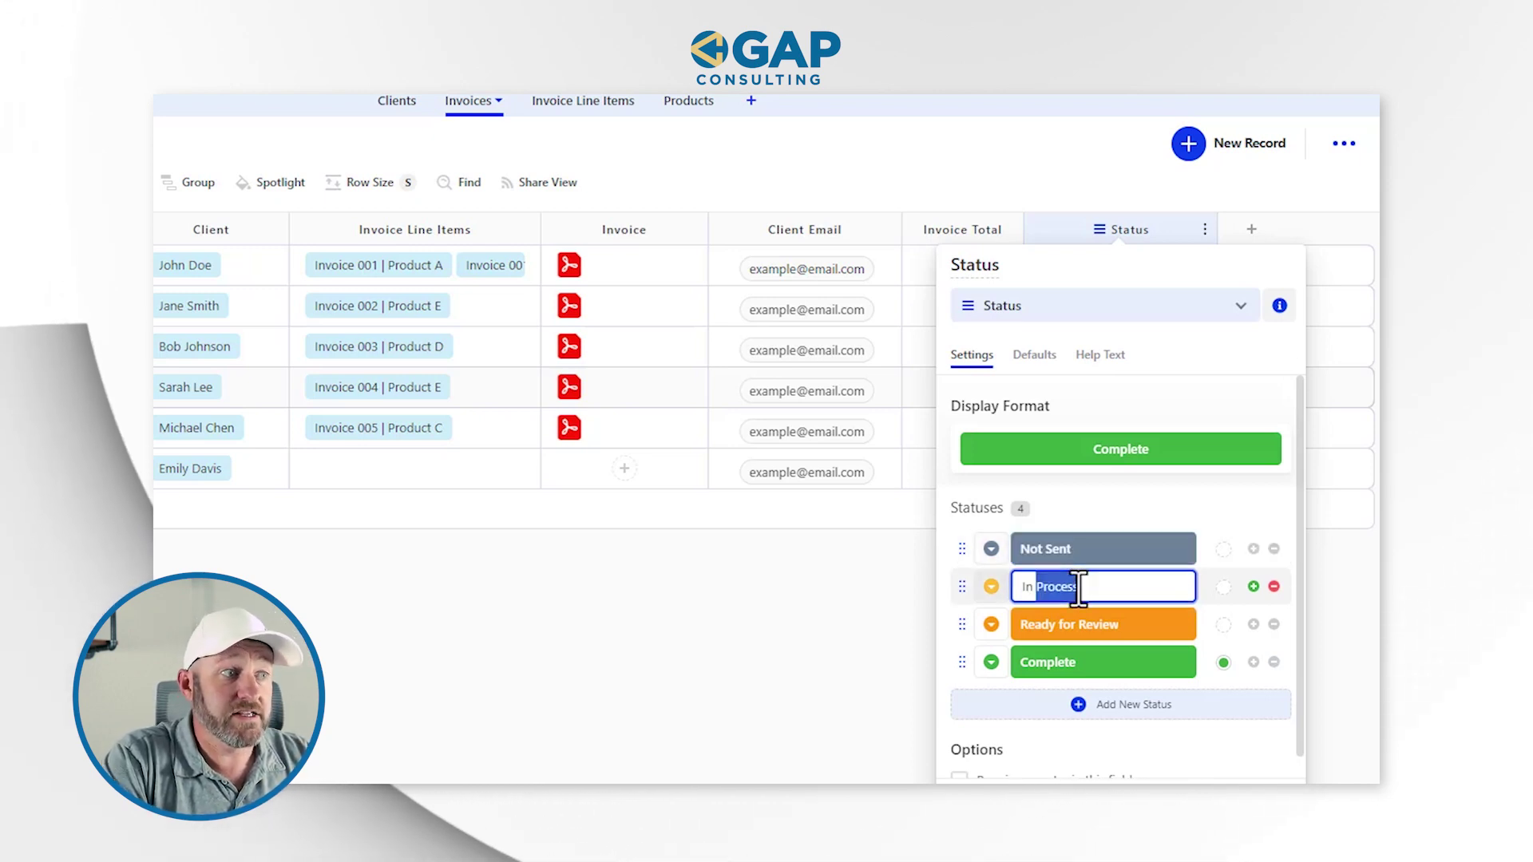
type("Sent")
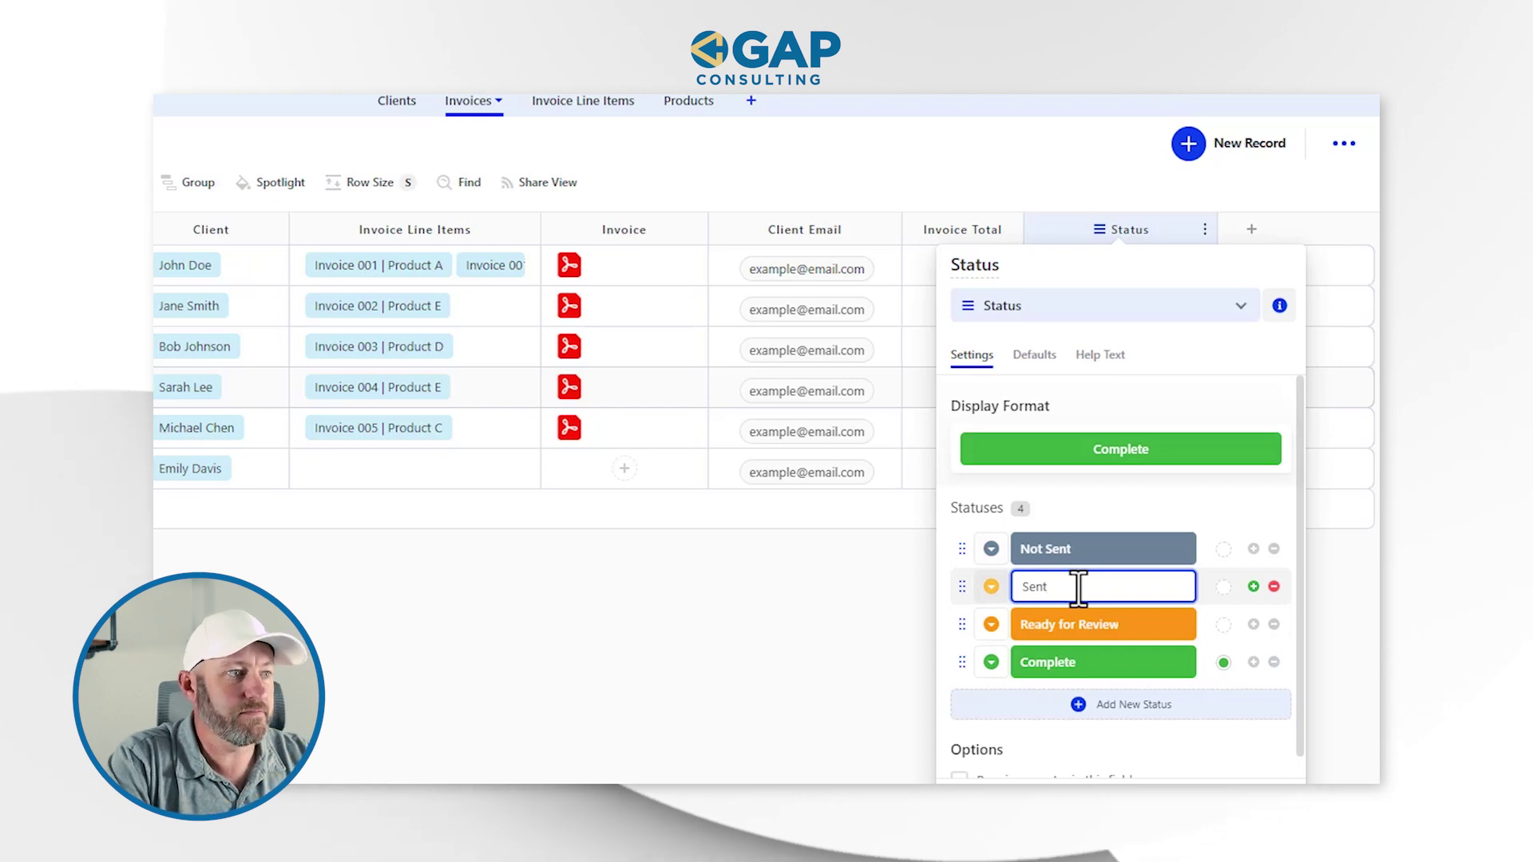
- Rename the Ready for Review status as Paid and the Complete status as Overdue
double_click(1076, 627)
type("Paid")
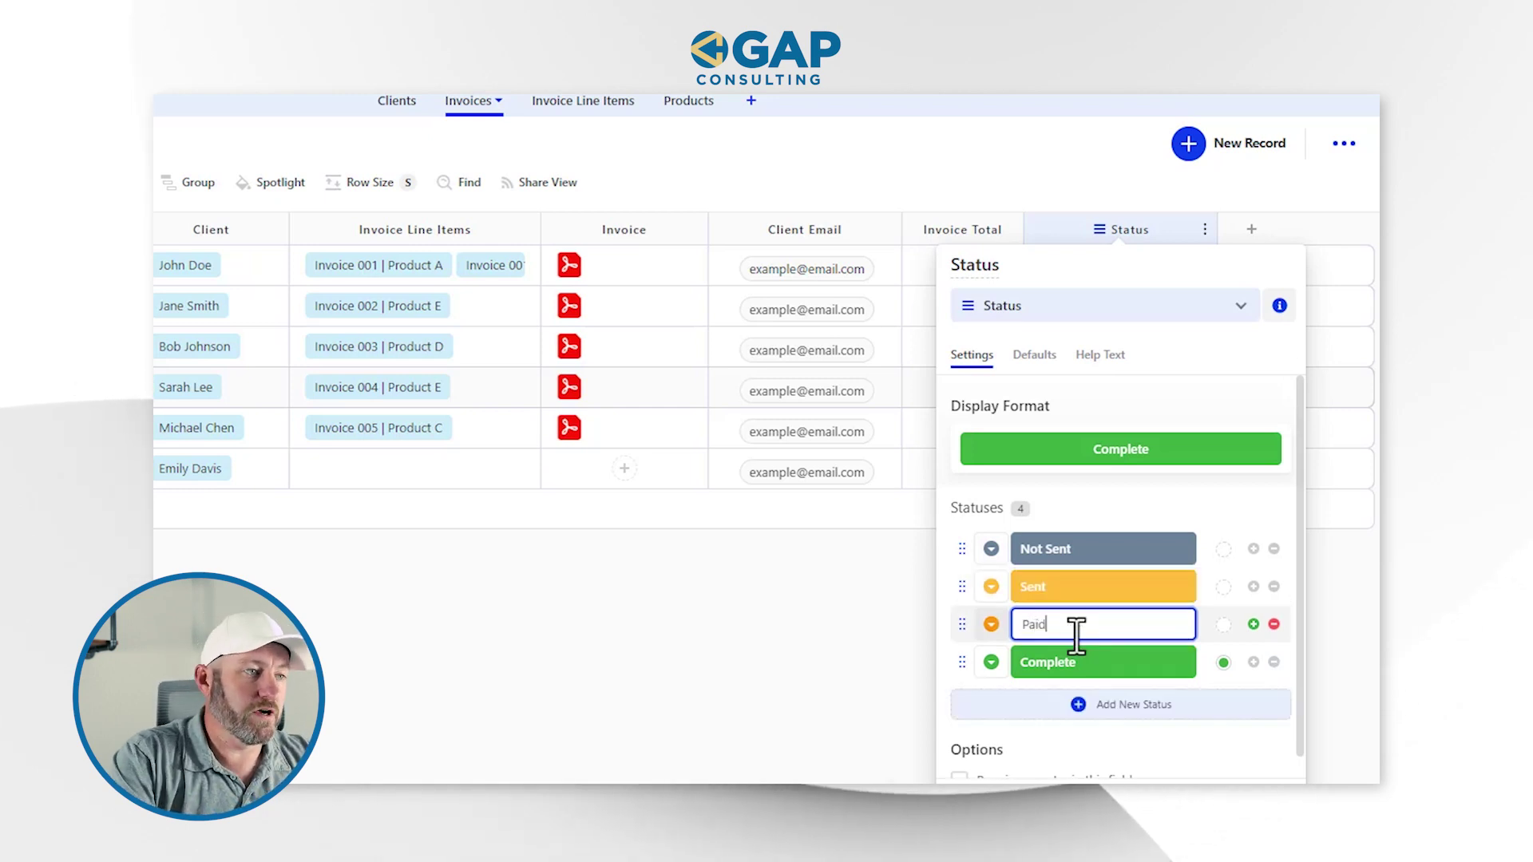
double_click(1077, 664)
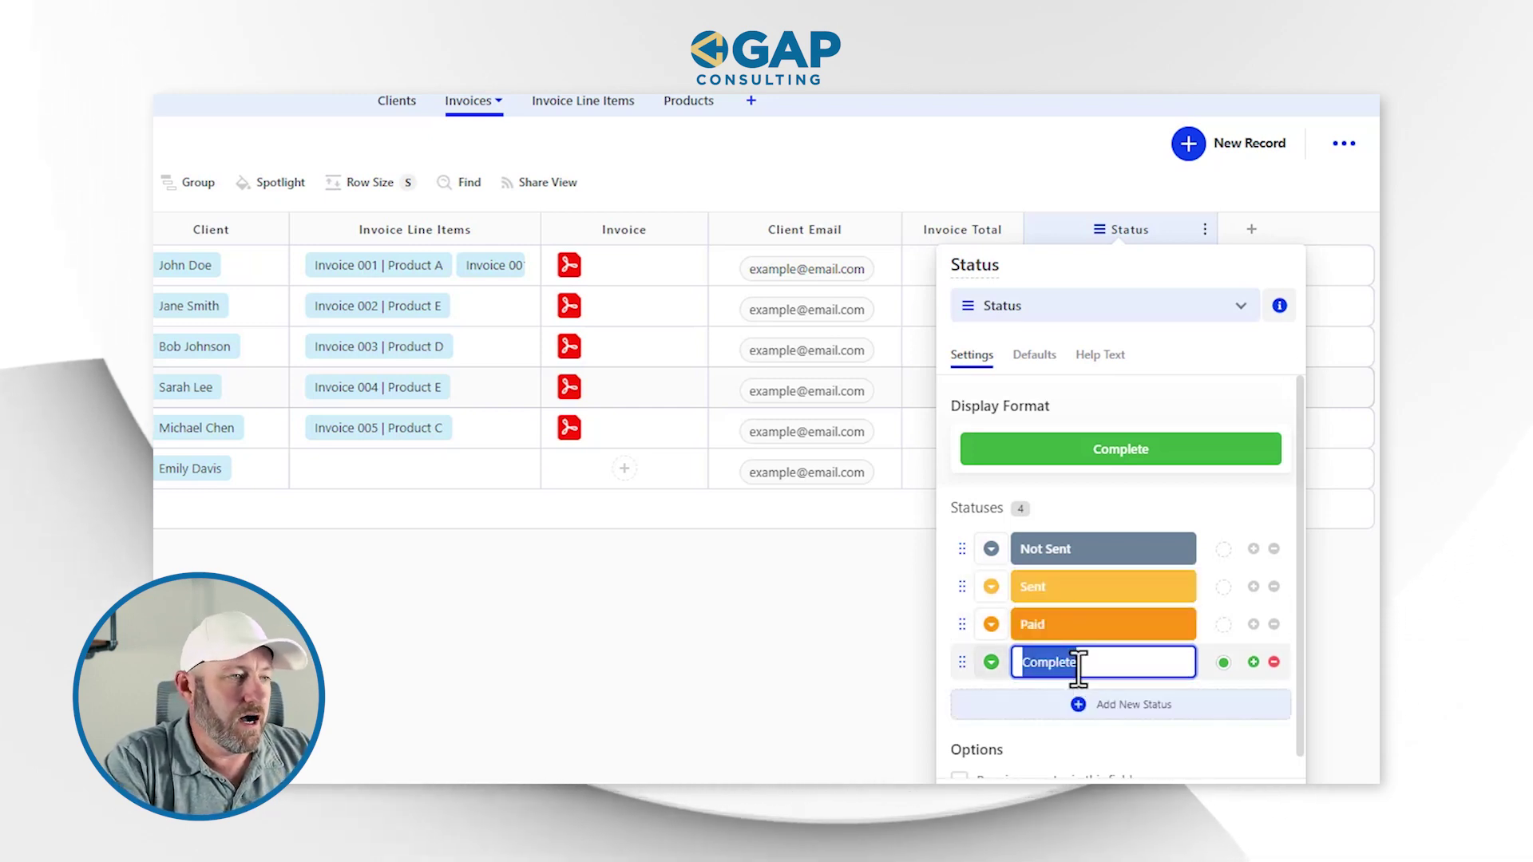
type("Un")
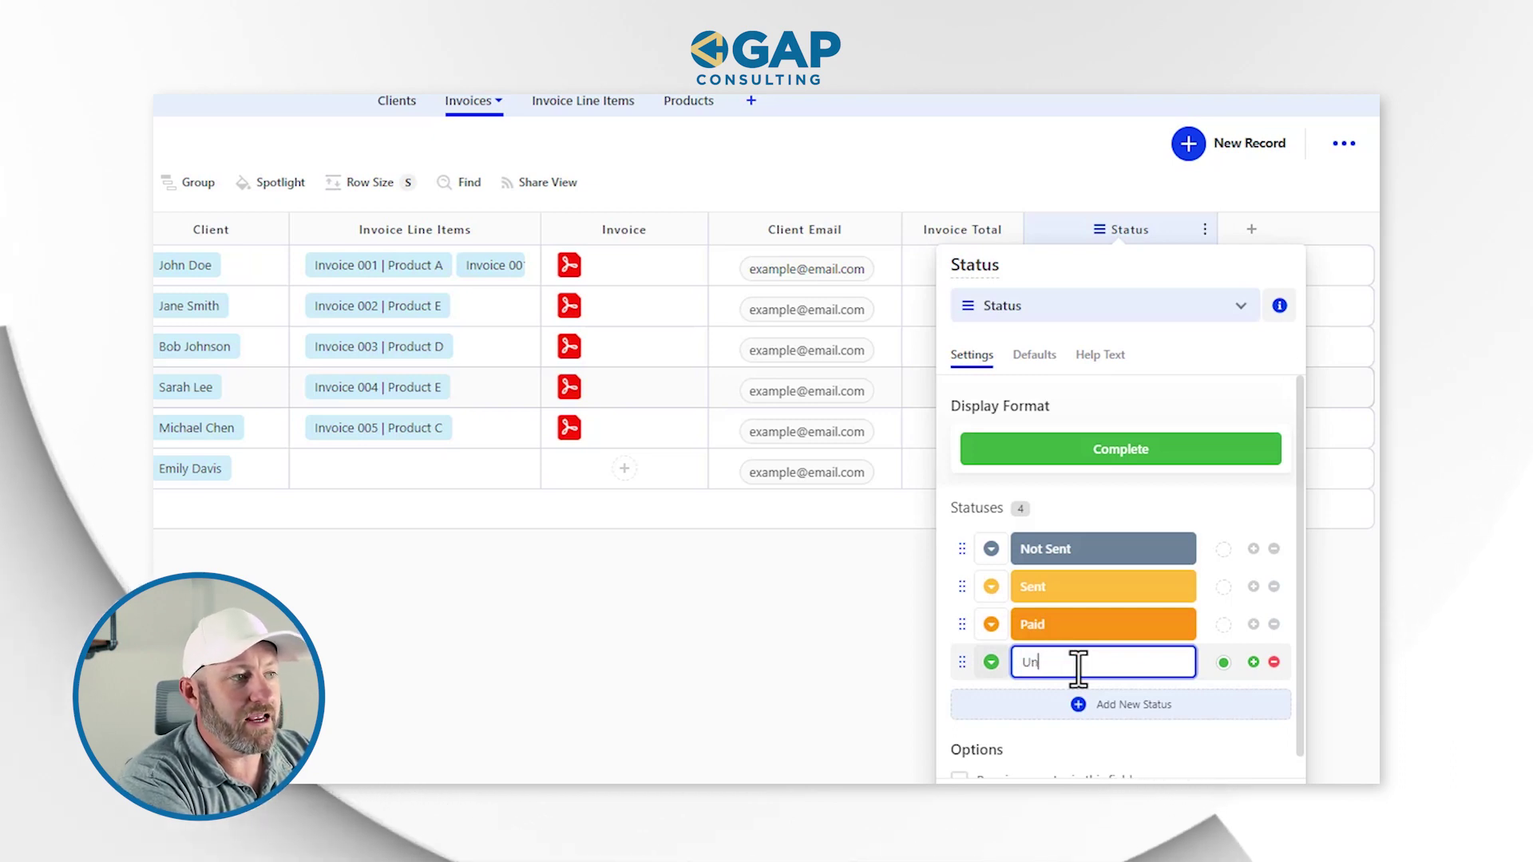
key("BackSpace")
key("BackSpace")
type("Overdue")
- Make Paid the only status marked as complete and move Overdue above Paid in the status list
left_click(1223, 625)
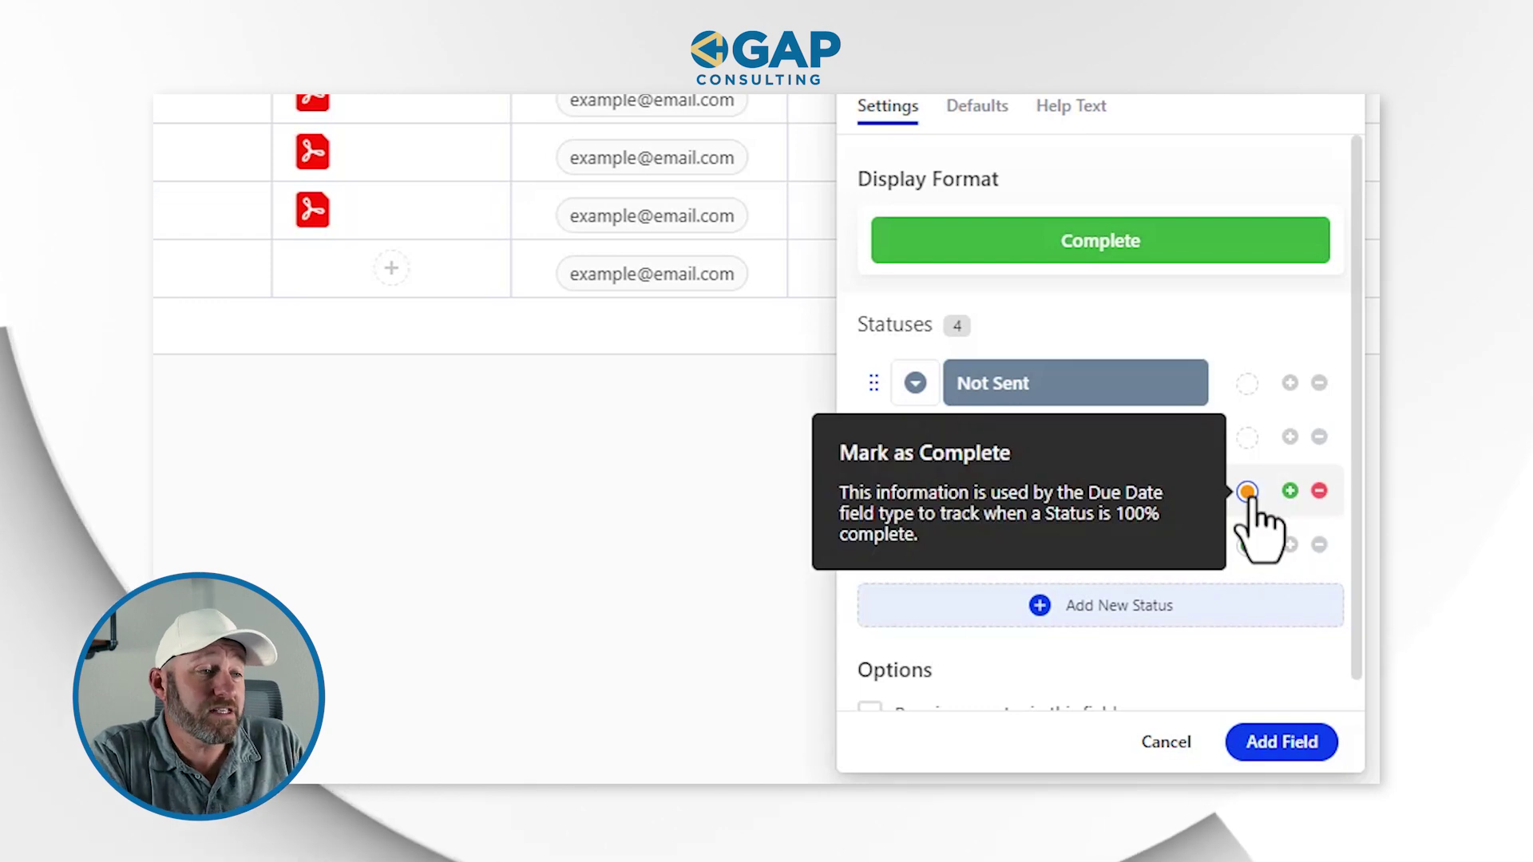
left_click(1247, 545)
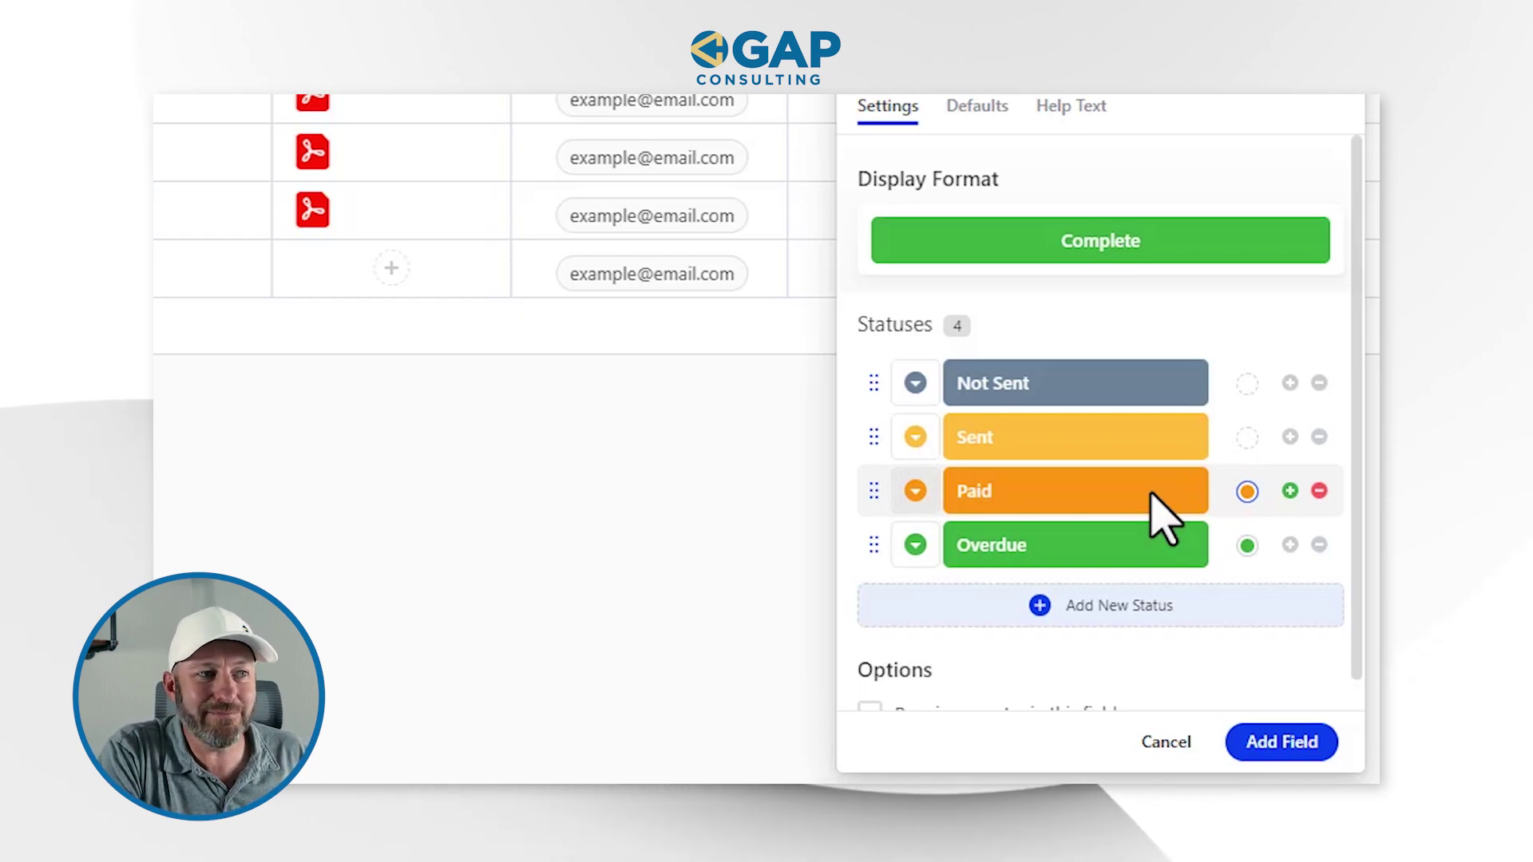
left_click(1247, 546)
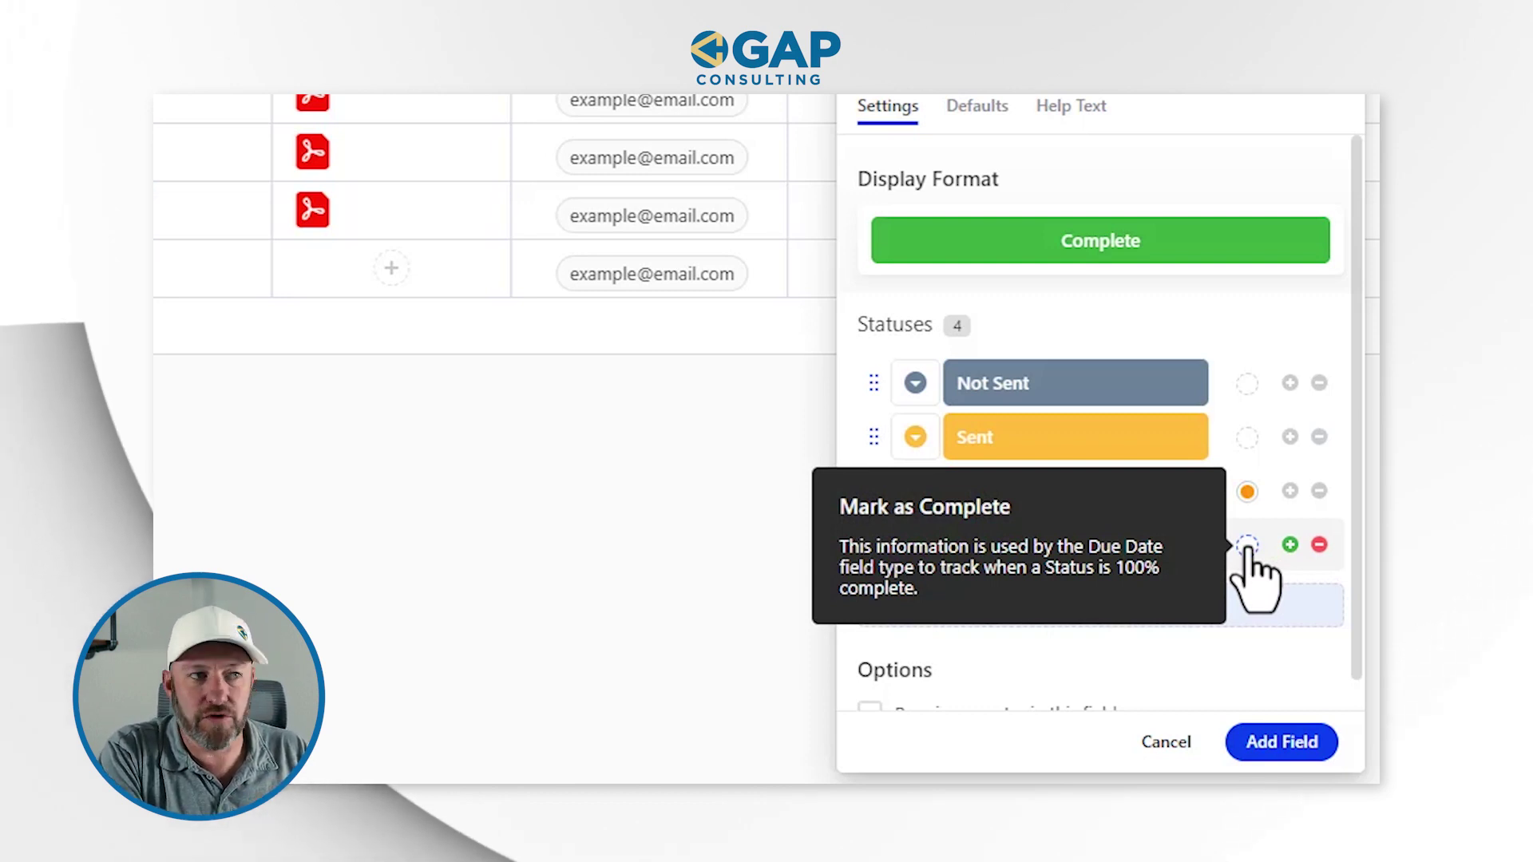
left_click_drag(870, 531, 879, 495)
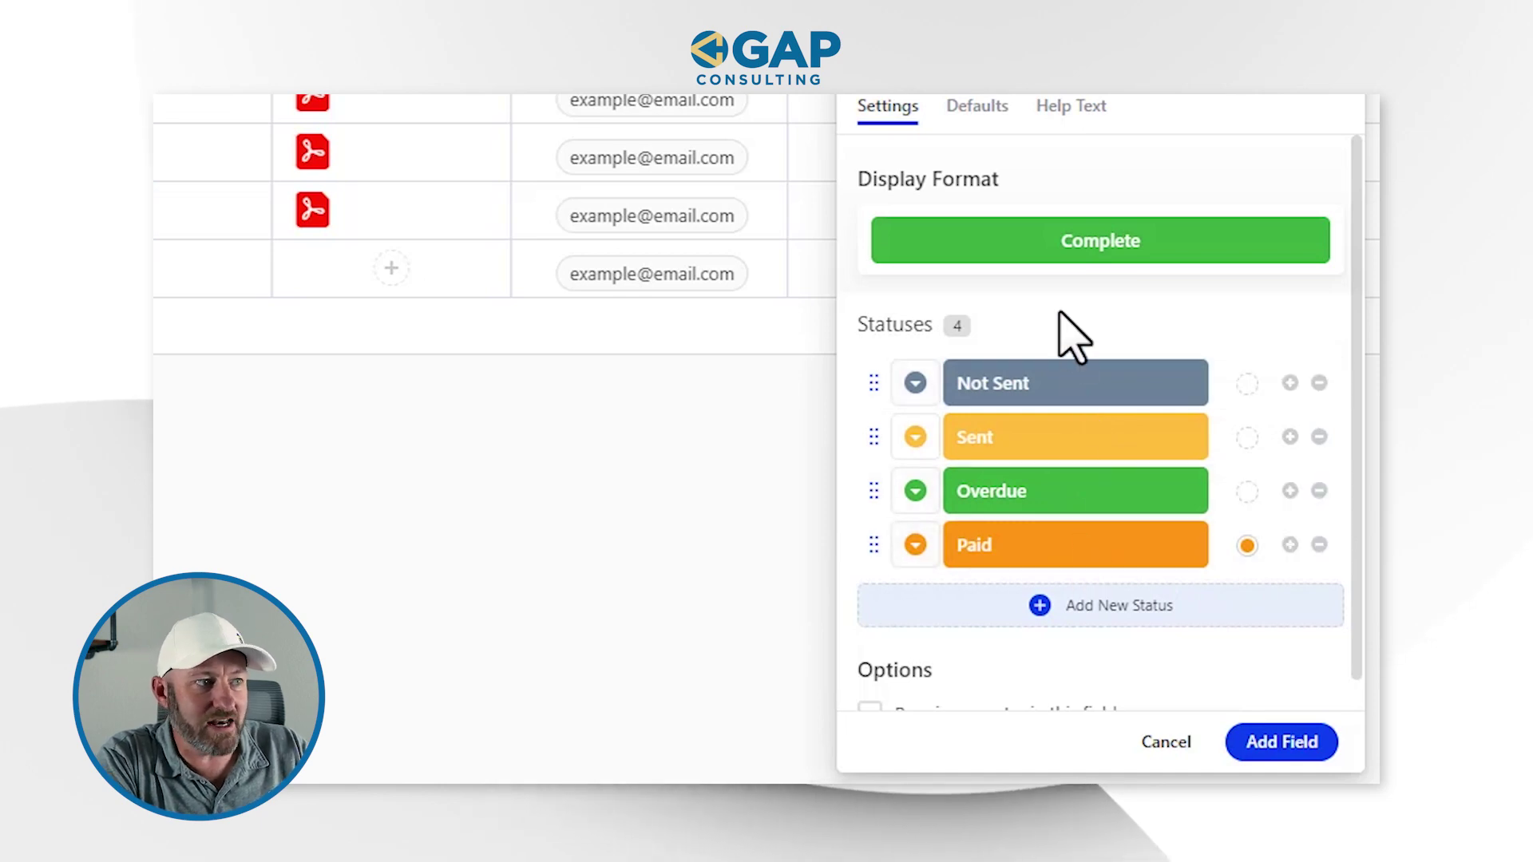
left_click(1247, 544)
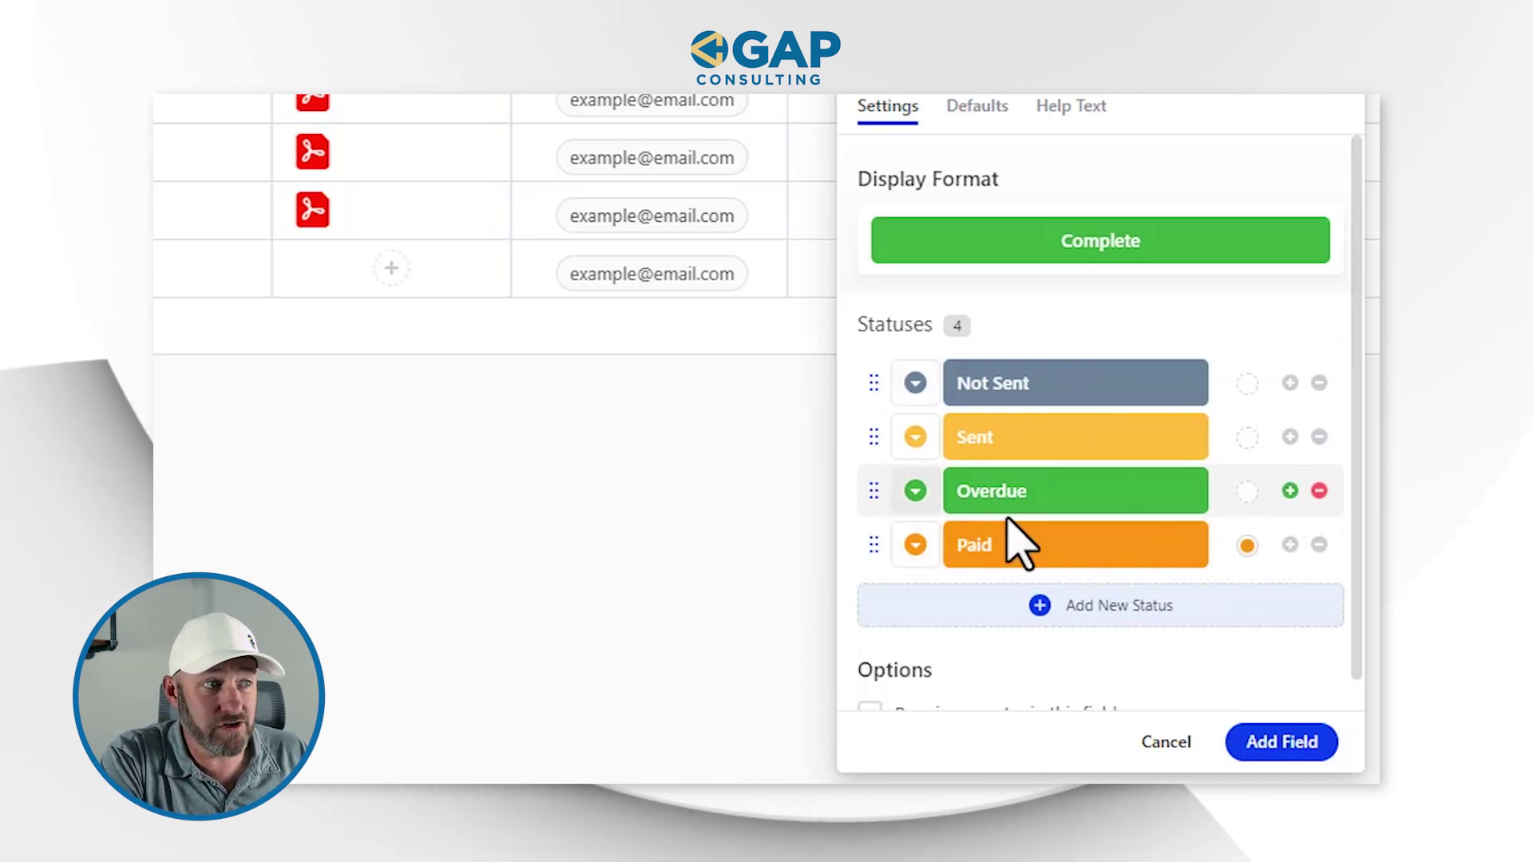
- Color the Overdue status red and the Paid status green, and add the Status field to the table
left_click(915, 491)
left_click(539, 615)
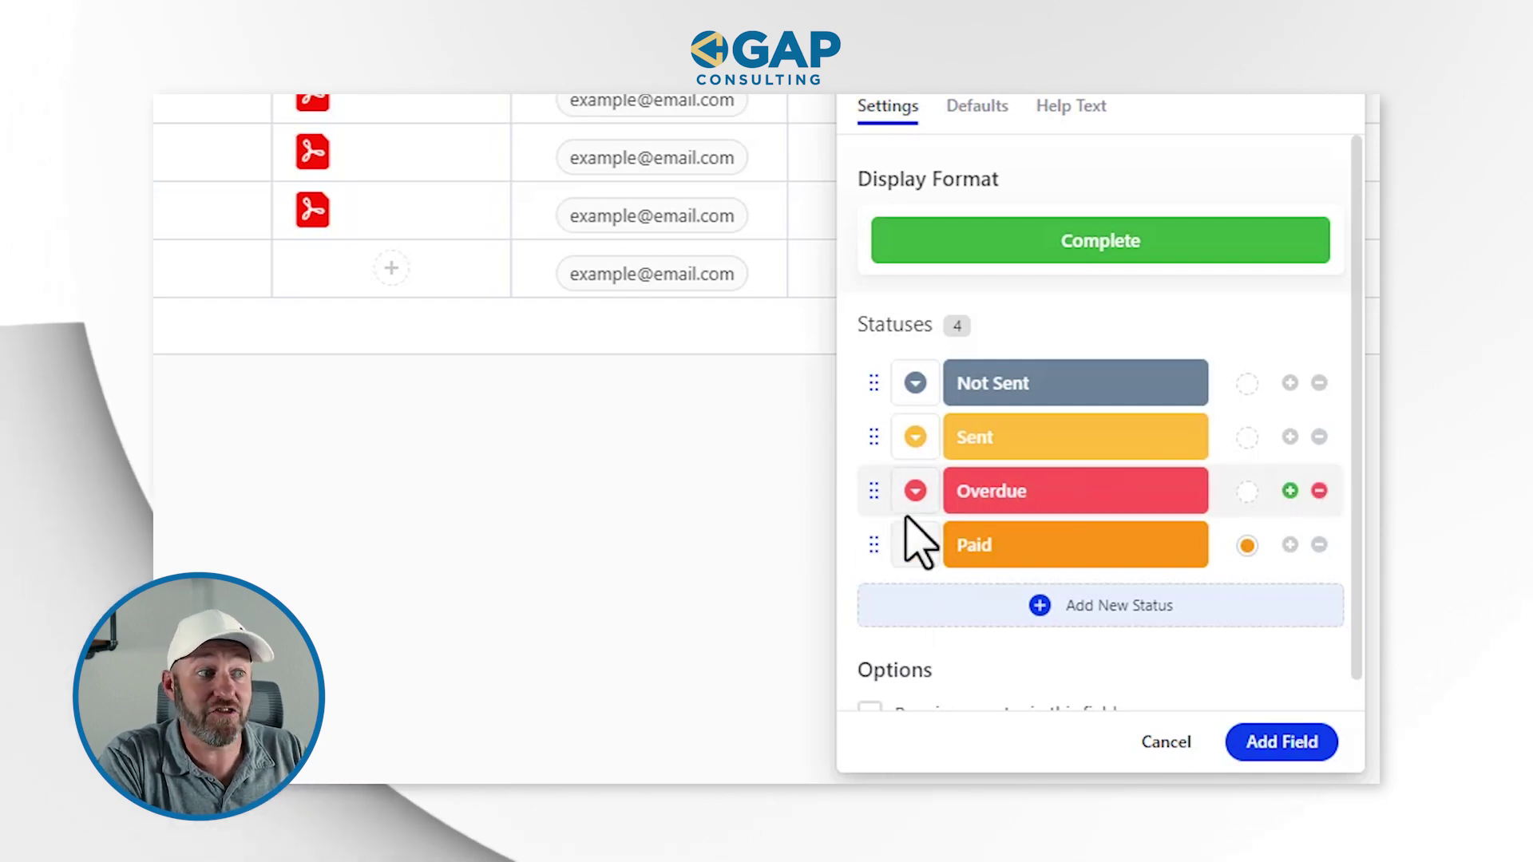
left_click(915, 544)
left_click(485, 679)
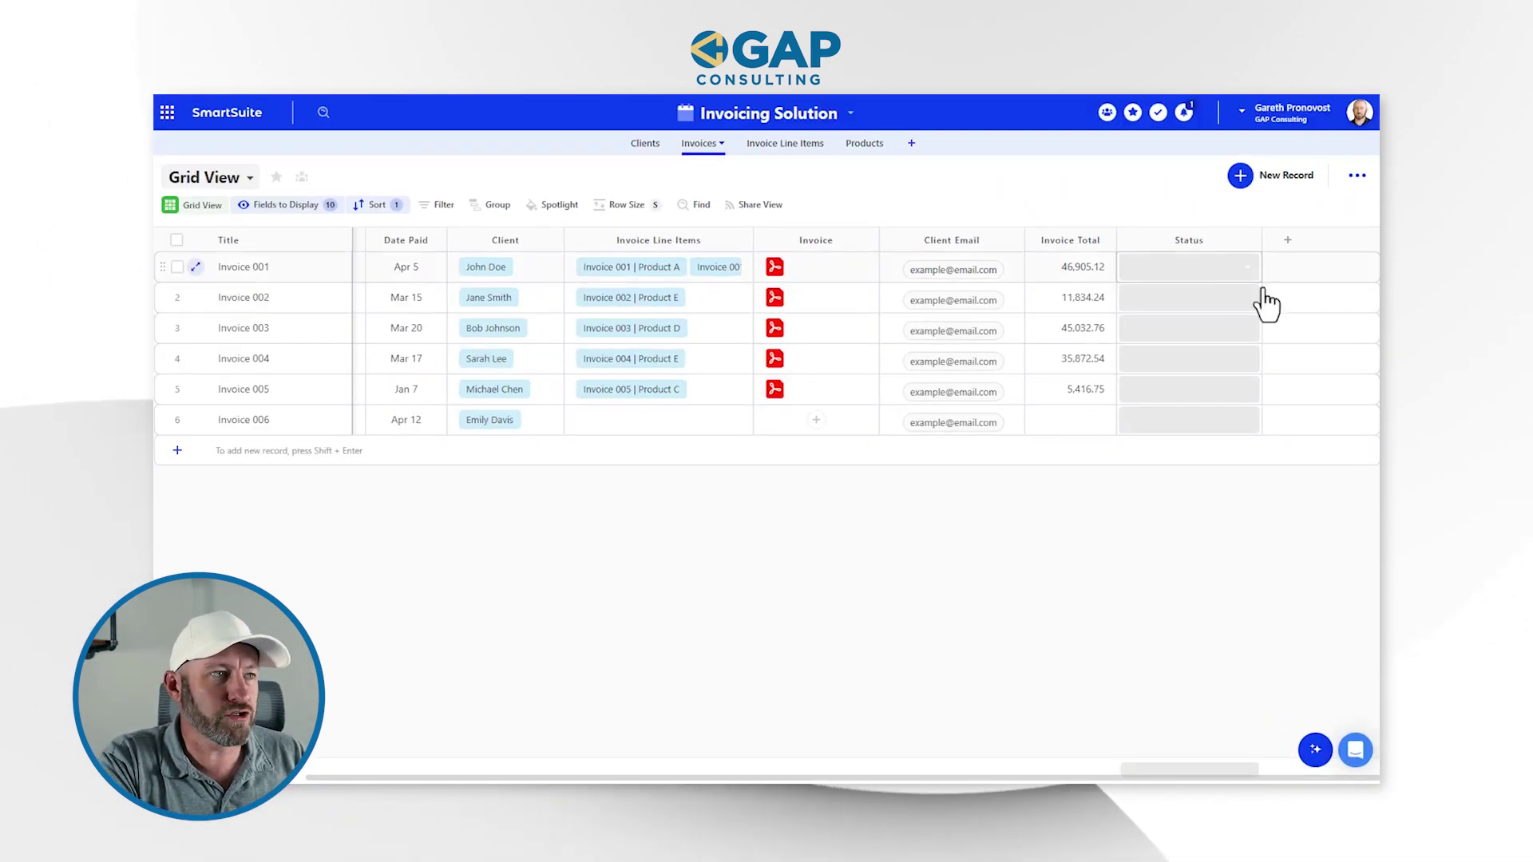
- Examine the Invoice Date, Due Date and Date Paid fields of Invoice 001
left_click(404, 269)
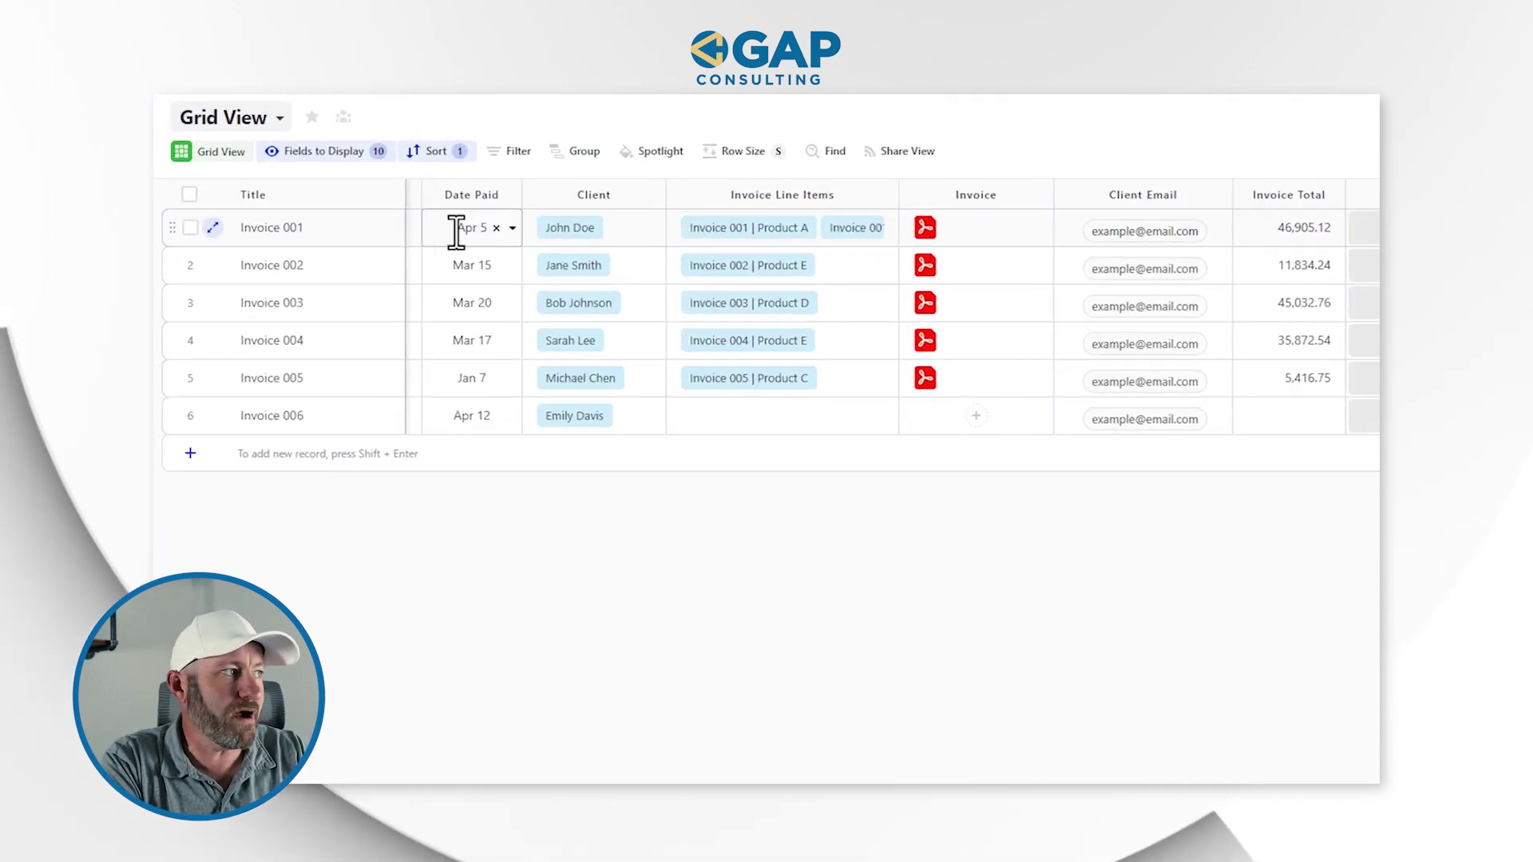
key("Left")
key("Left")
key("Right")
key("Right")
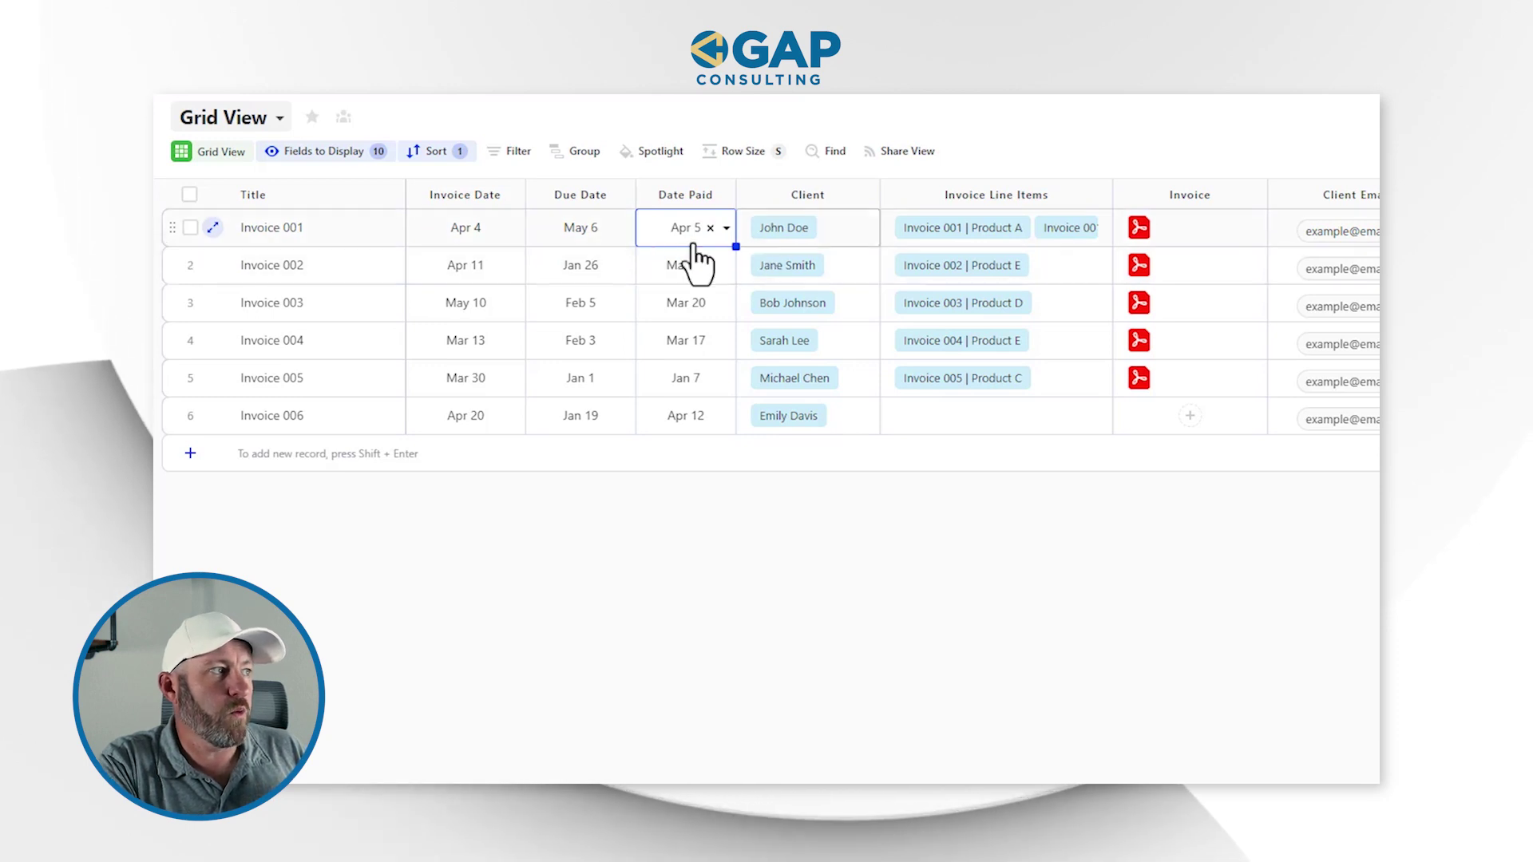
- Set the status of Invoice 001 to Not Sent and select its Invoice Date cell
scroll(602, 243, "right", 3)
scroll(1328, 240, "right", 5)
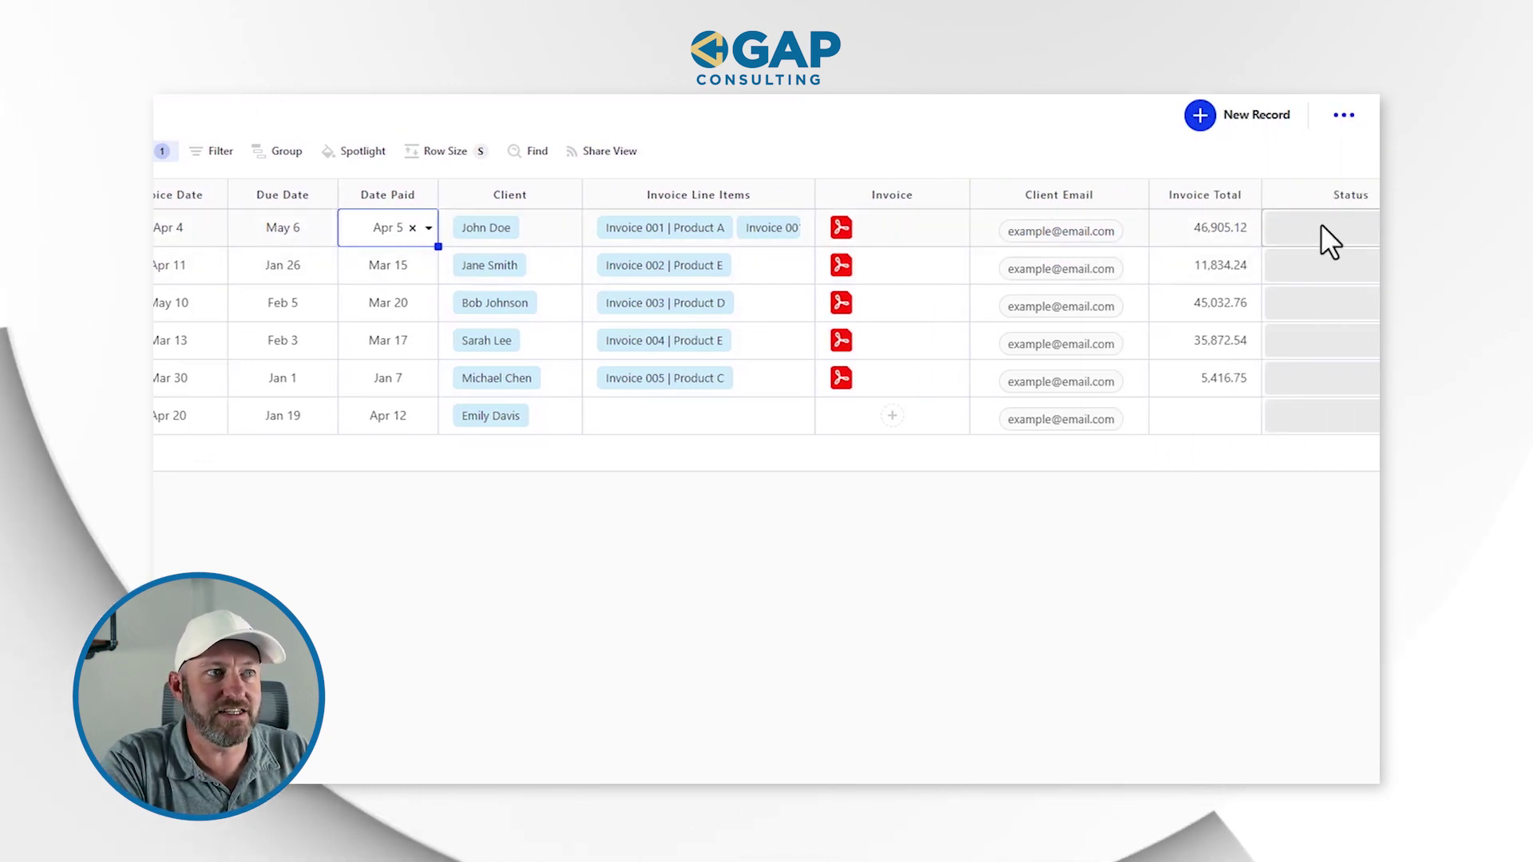
left_click(1326, 234)
left_click(1343, 240)
left_click(1264, 287)
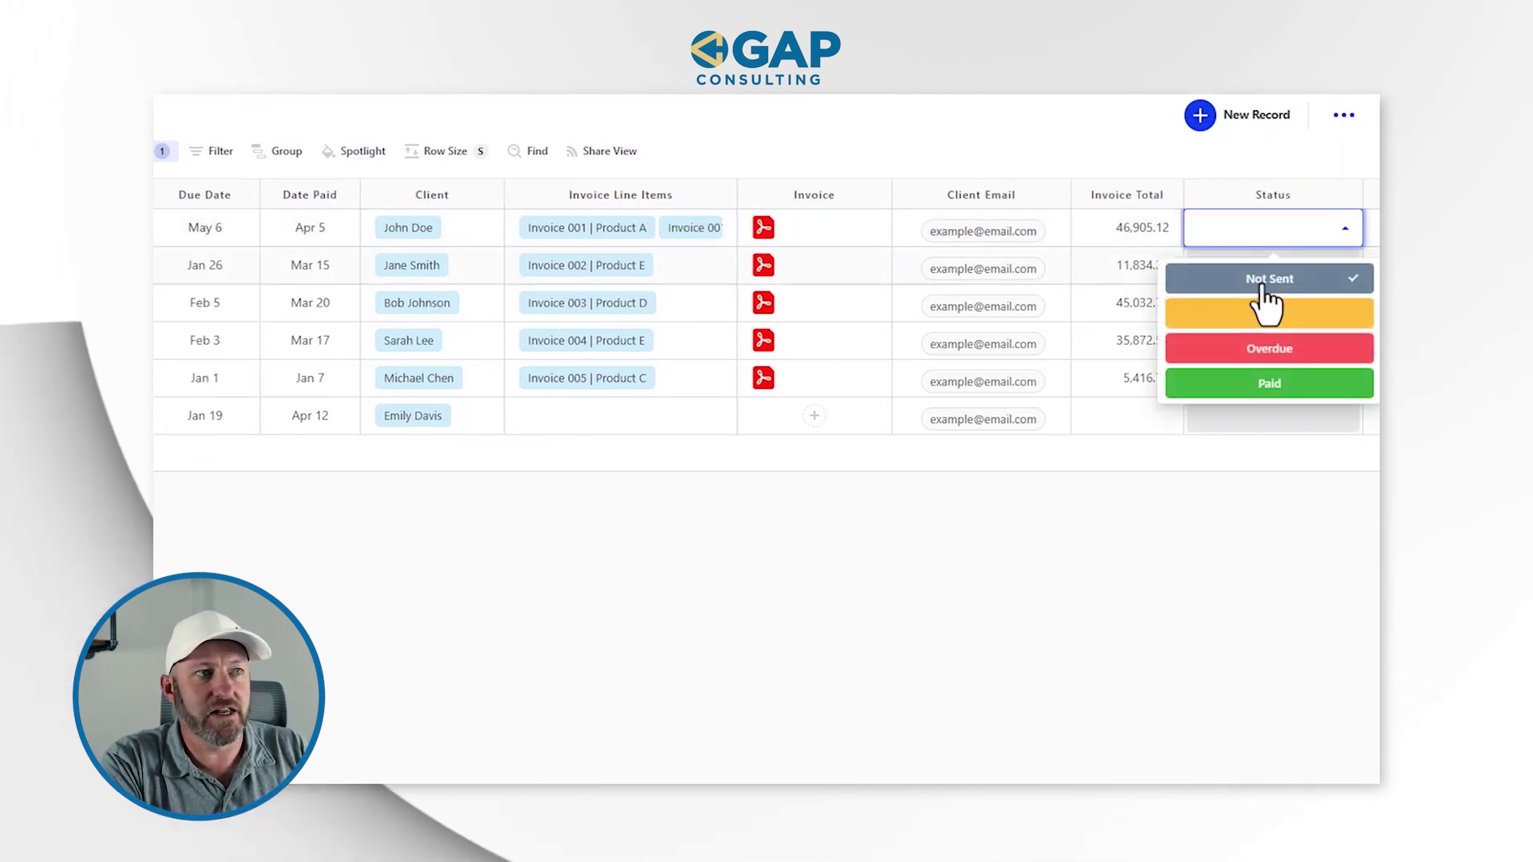
scroll(217, 292, "left", 6)
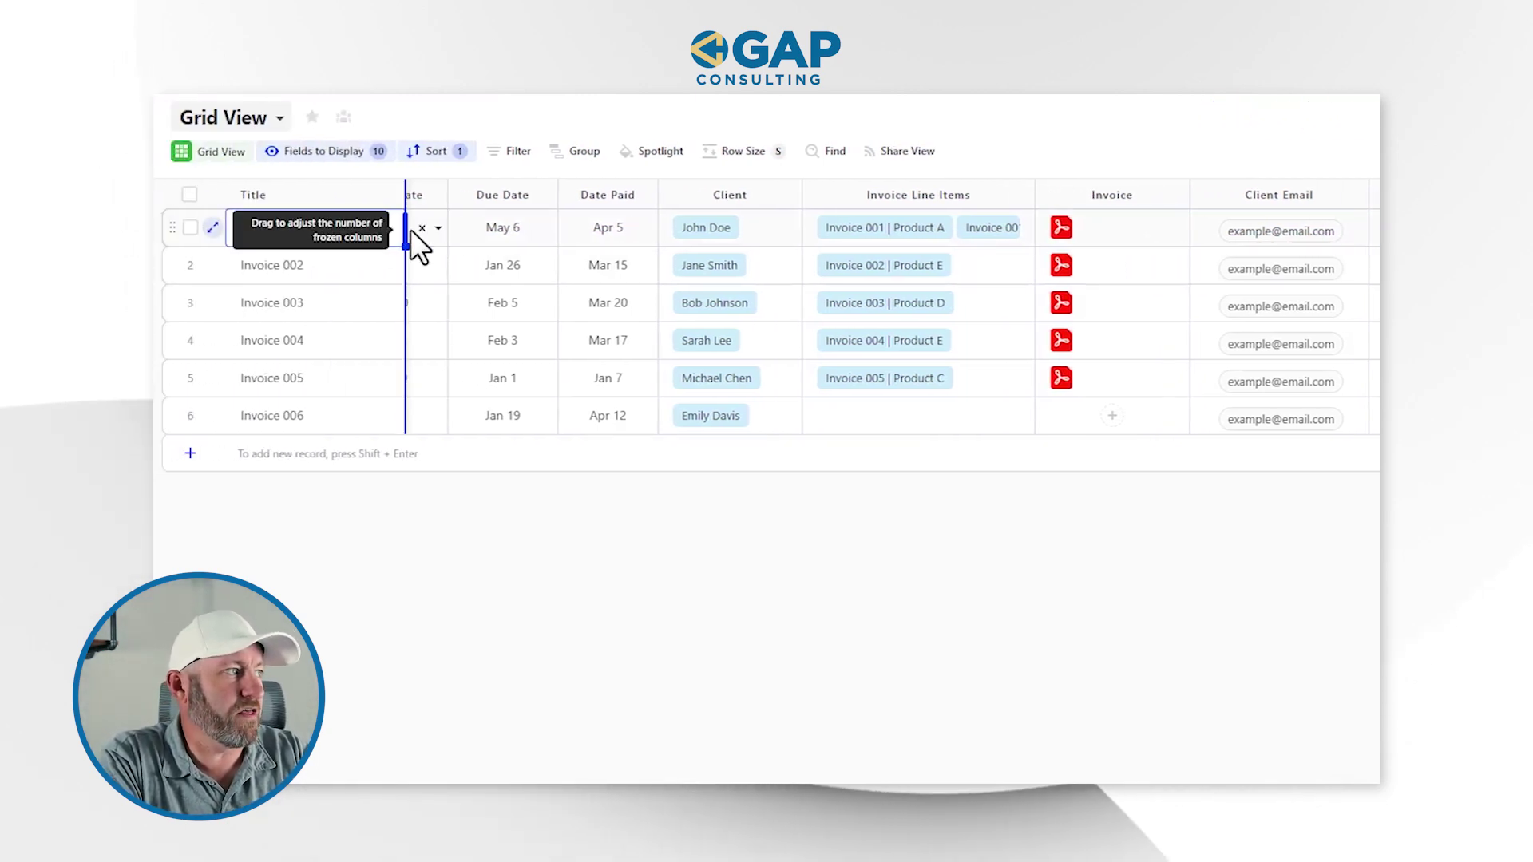
left_click(425, 230)
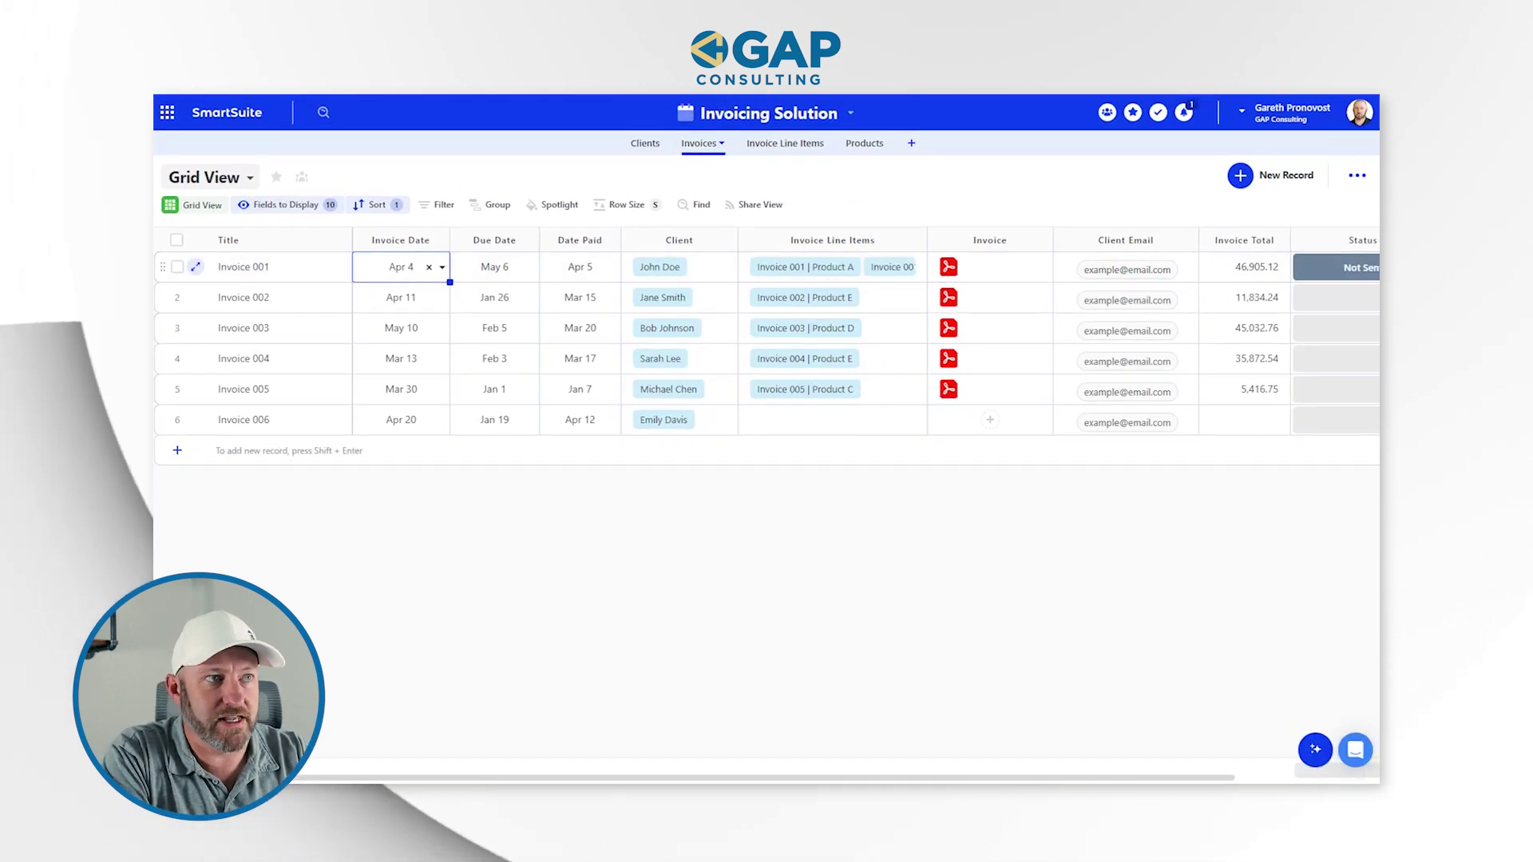
- Open the Status field's default settings and update the field with Not Sent as the default status
left_click(1314, 272)
left_click(1317, 233)
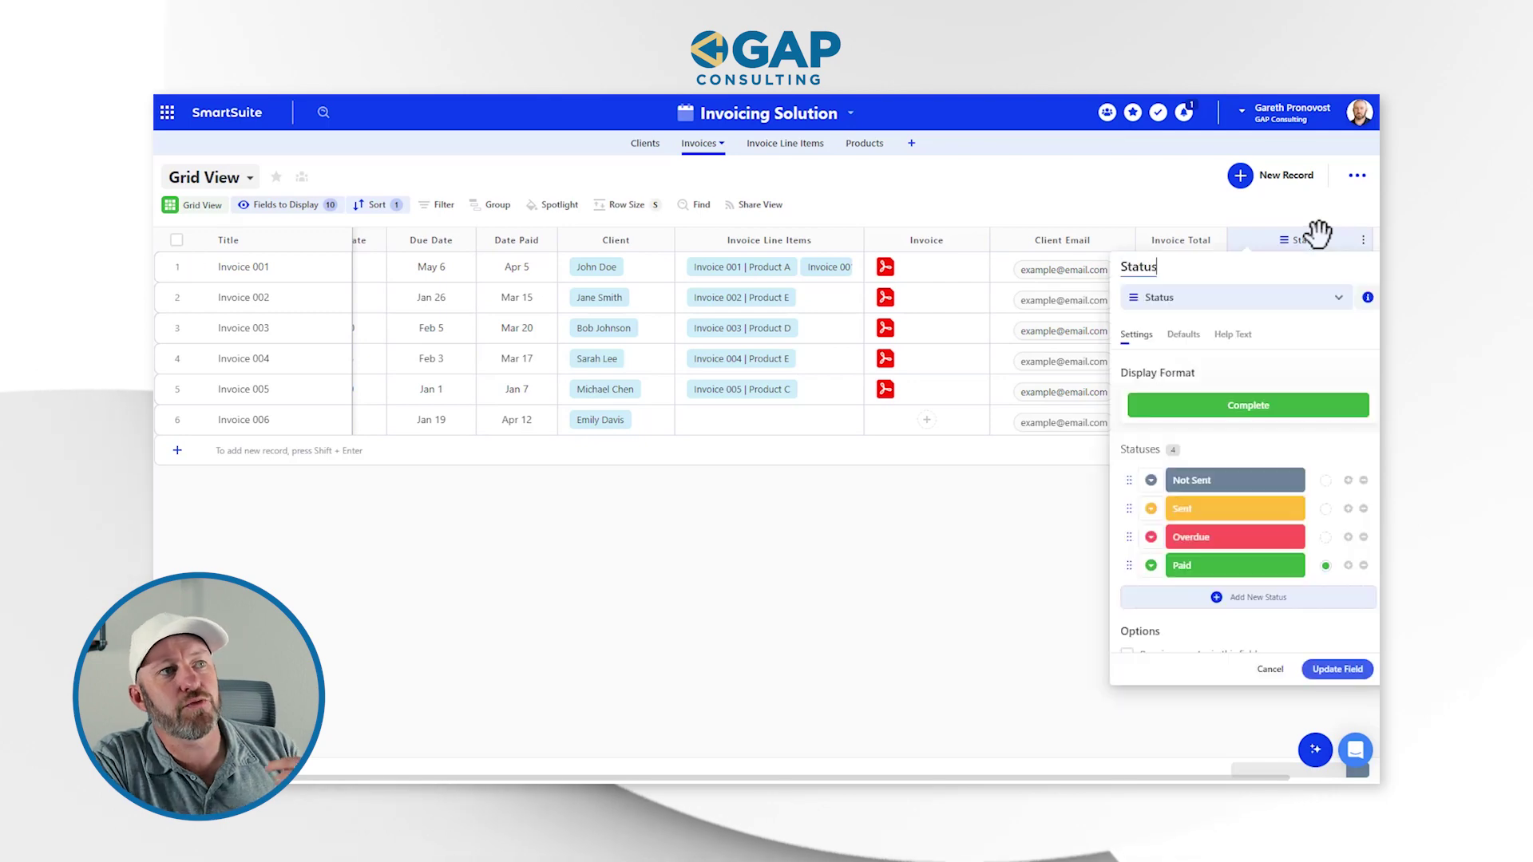
left_click(1096, 250)
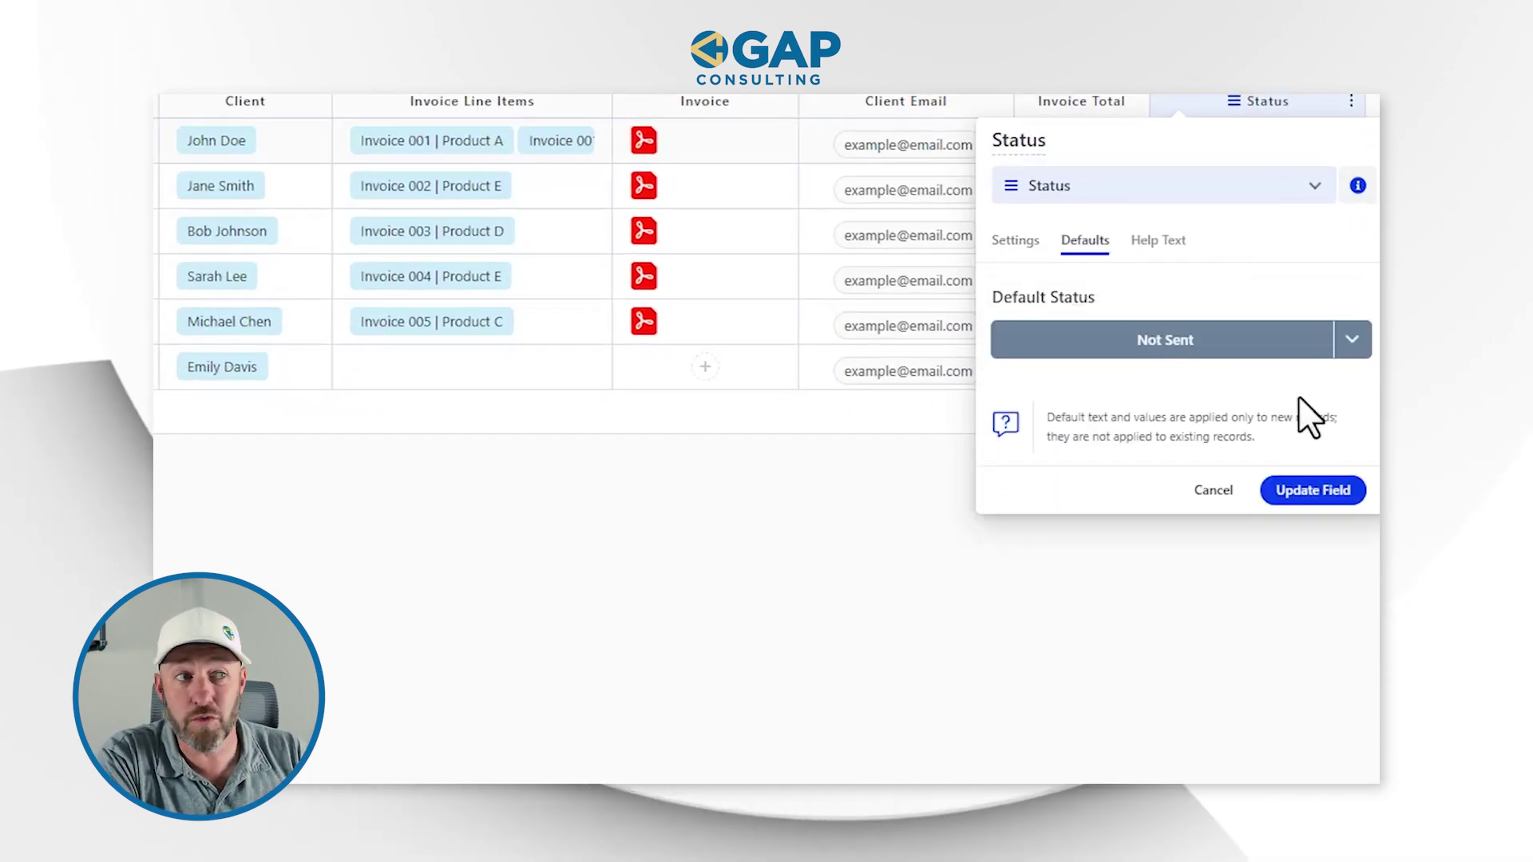
left_click(1313, 491)
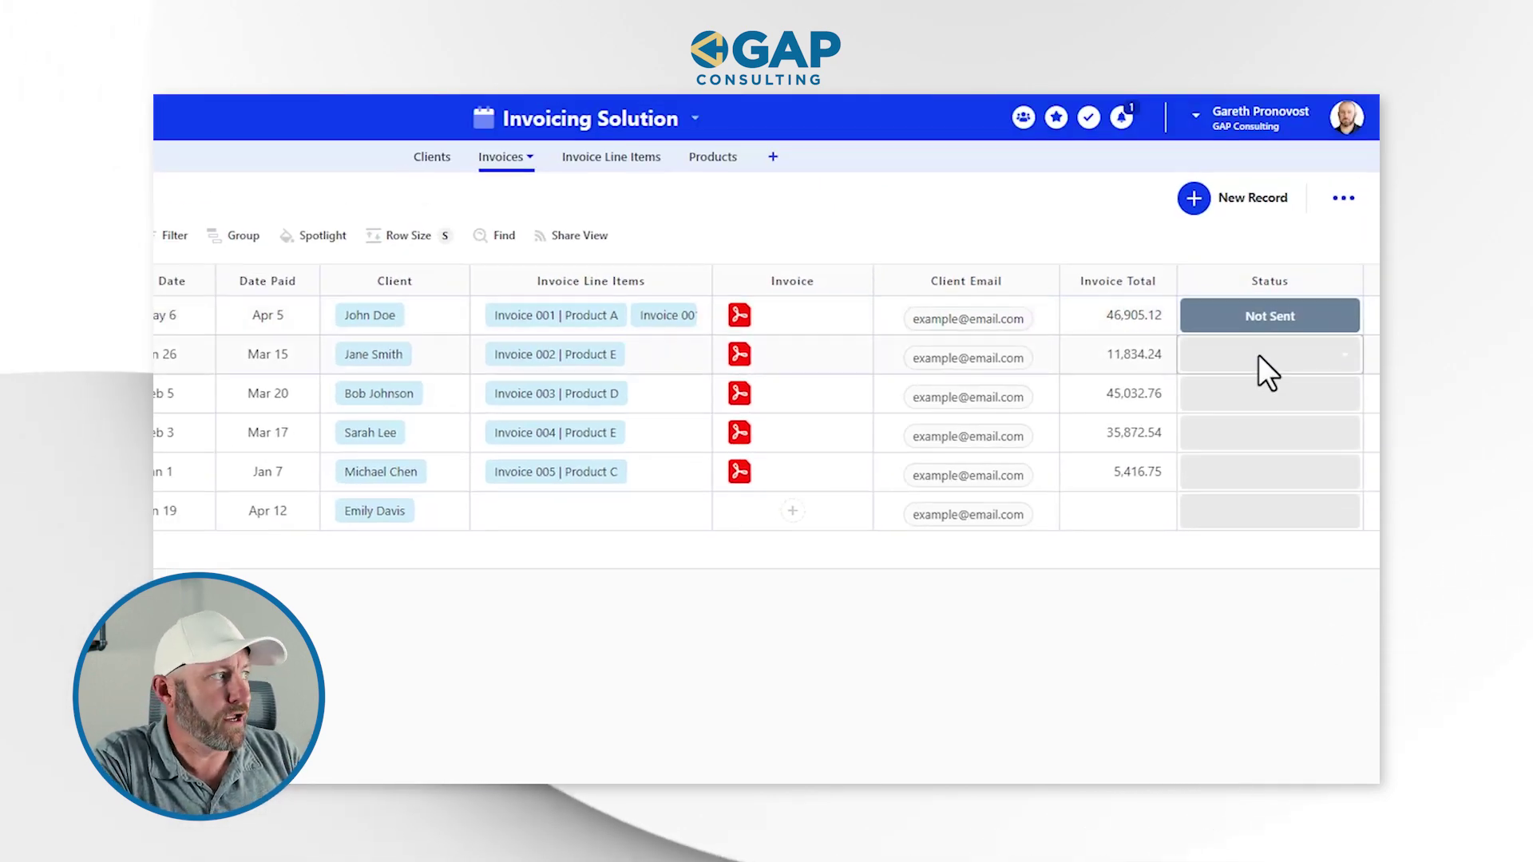
- Check the Date Paid of Invoice 002 and set its status to Paid
left_click(1258, 355)
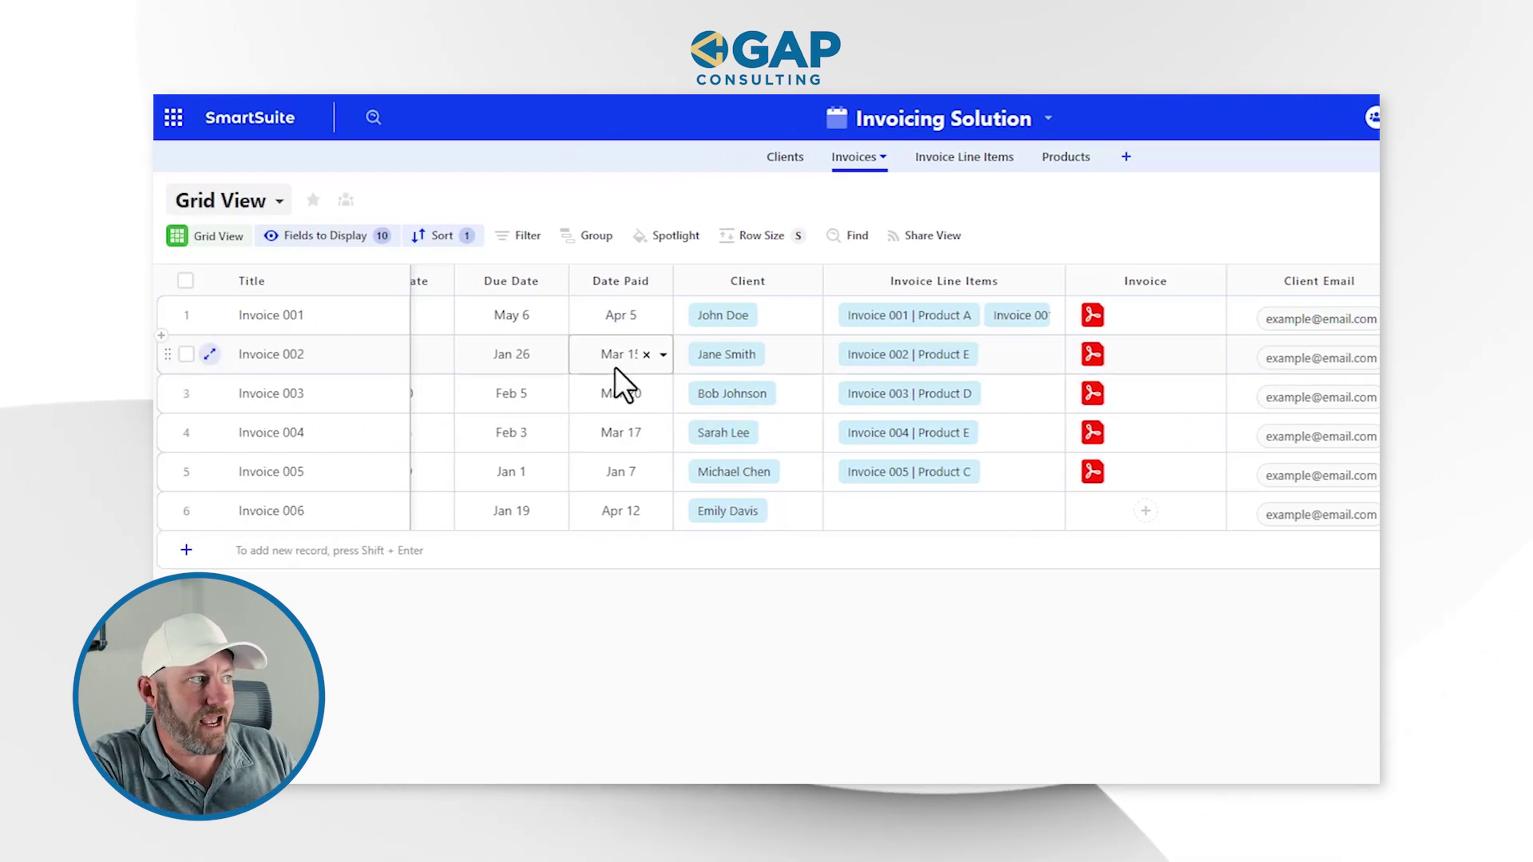
left_click(617, 361)
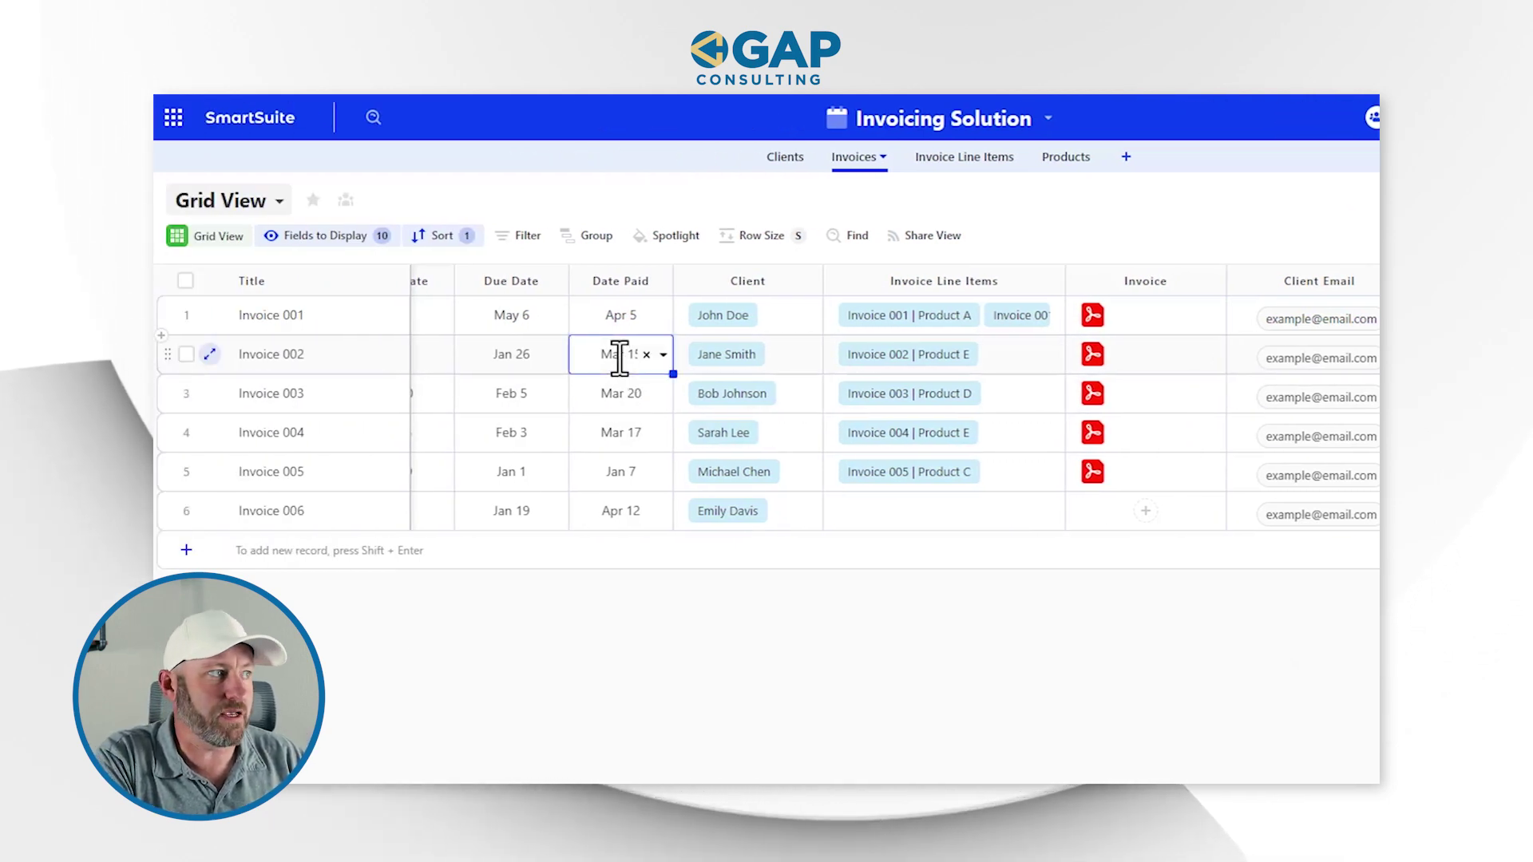
left_click(1345, 361)
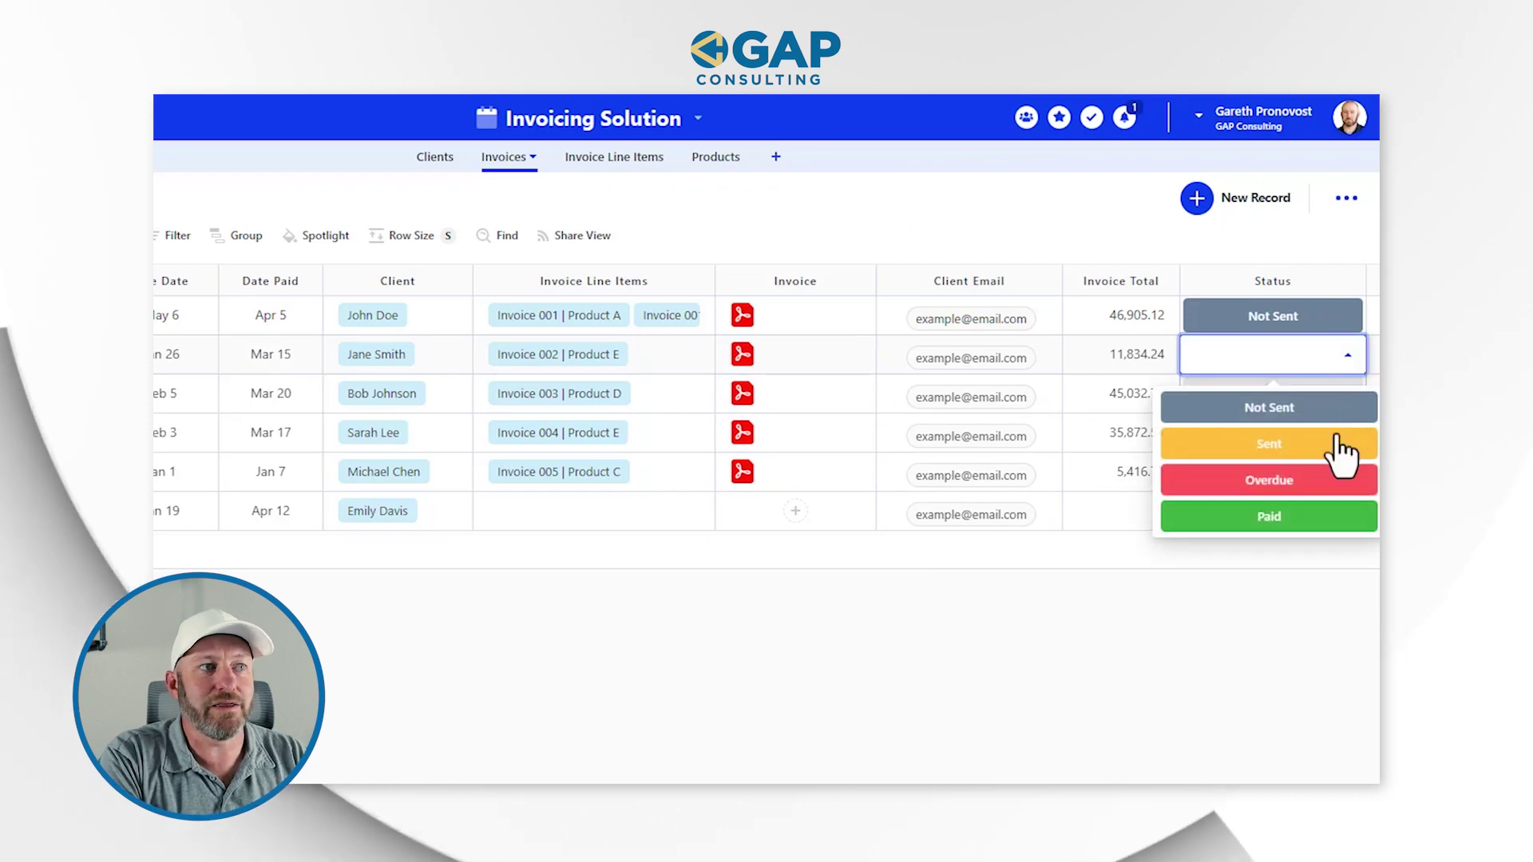
left_click(1286, 517)
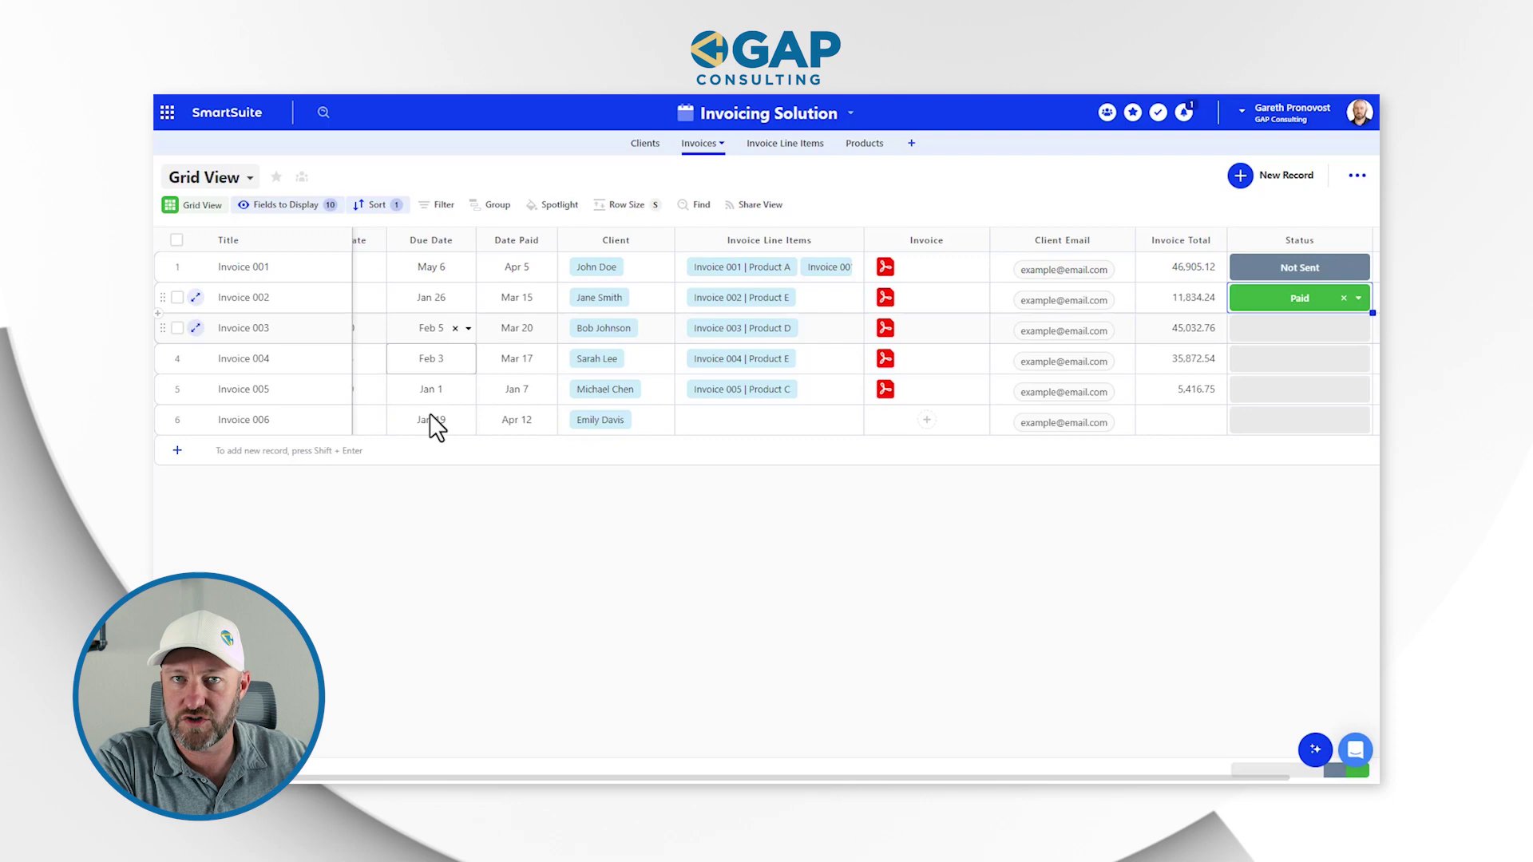
- Set the status of Invoice 003 to Sent and of Invoice 004 to Overdue
left_click(1353, 330)
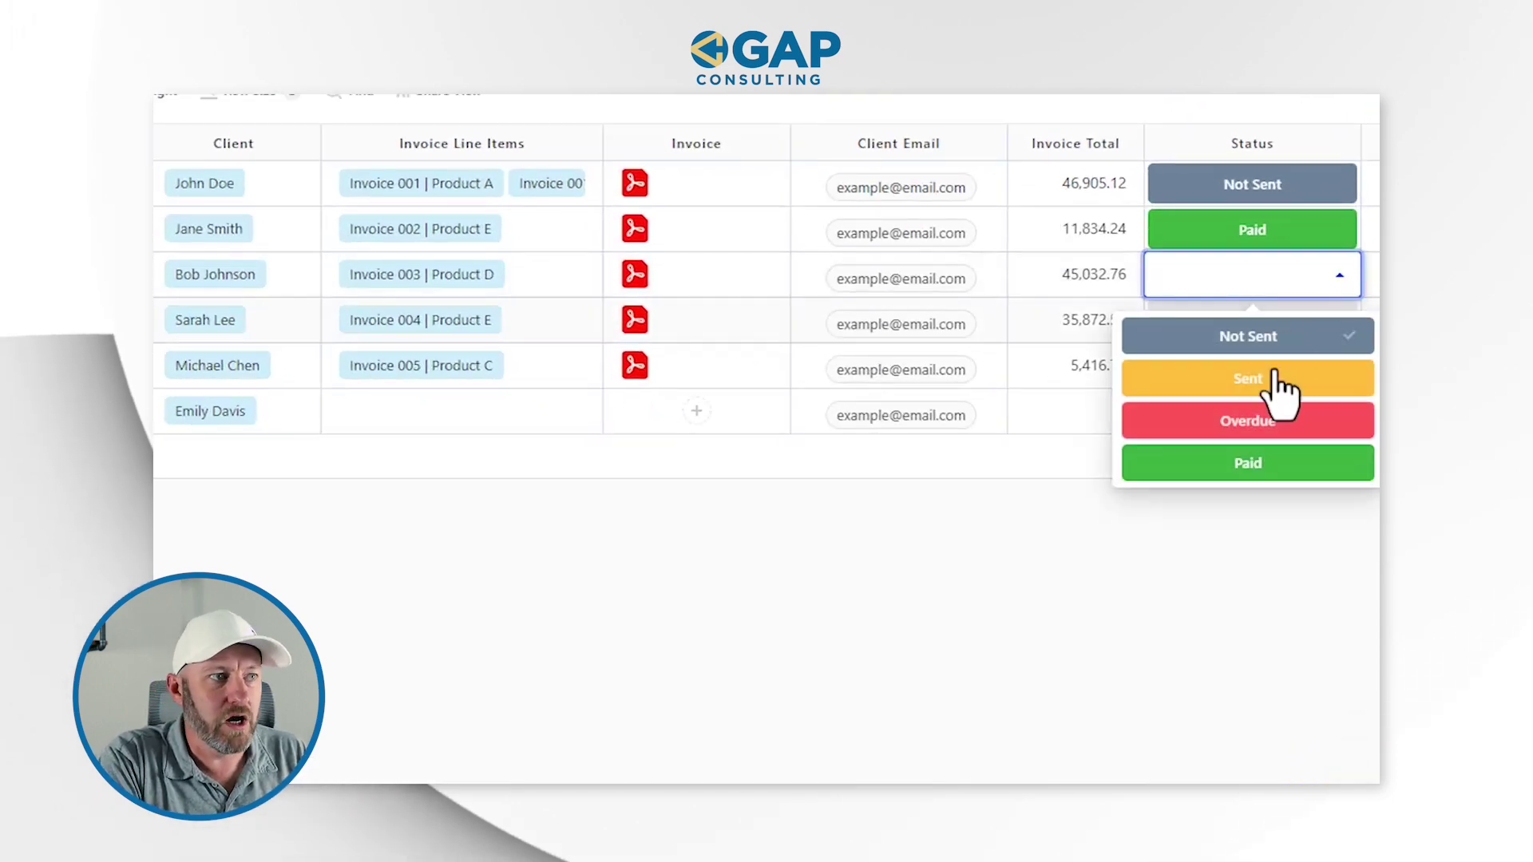
left_click(1276, 377)
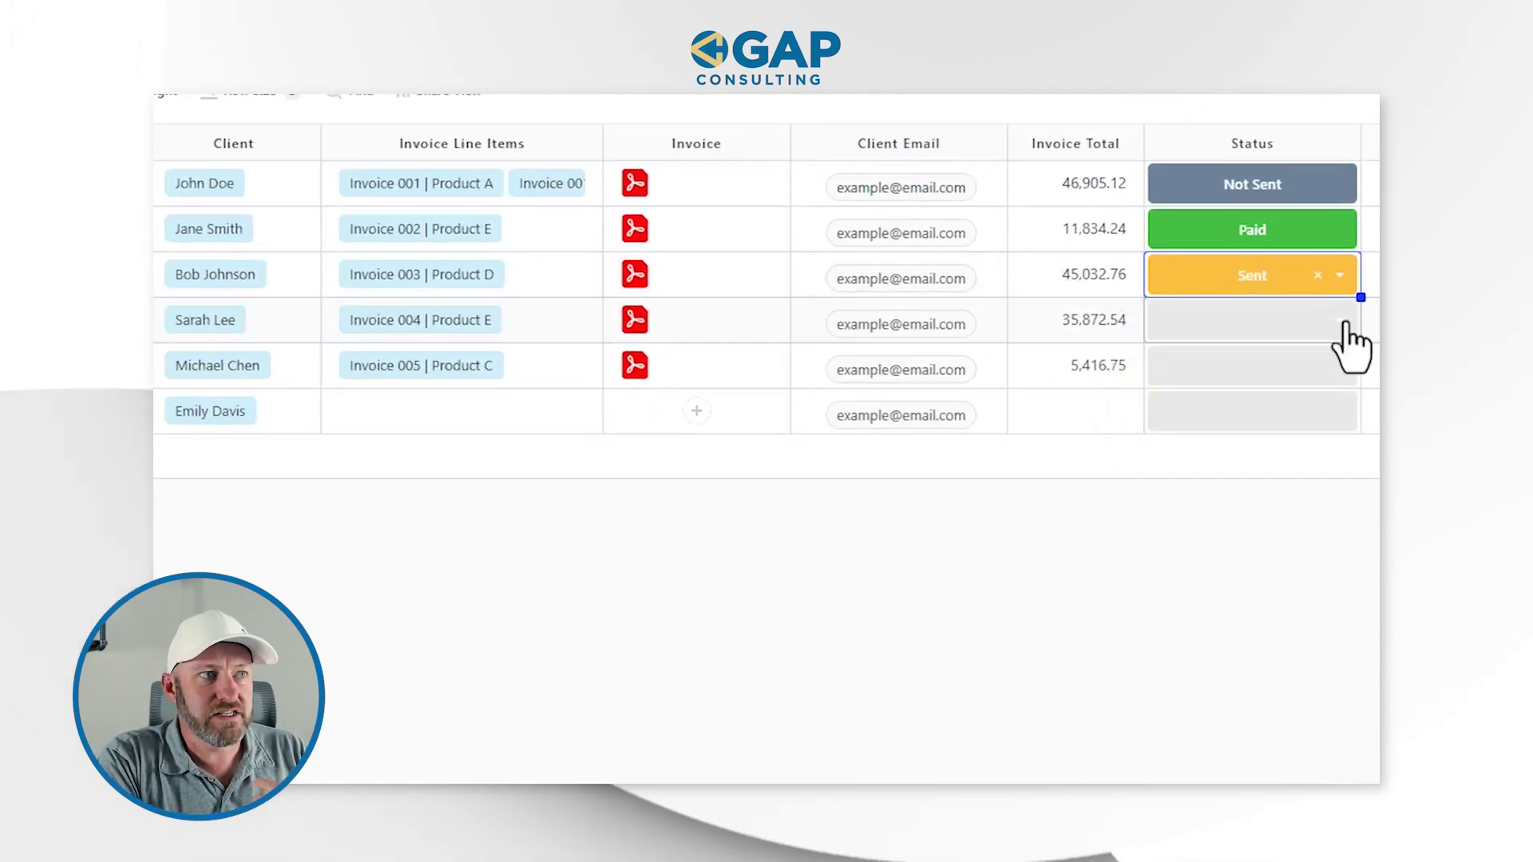
left_click(1351, 340)
left_click(1285, 471)
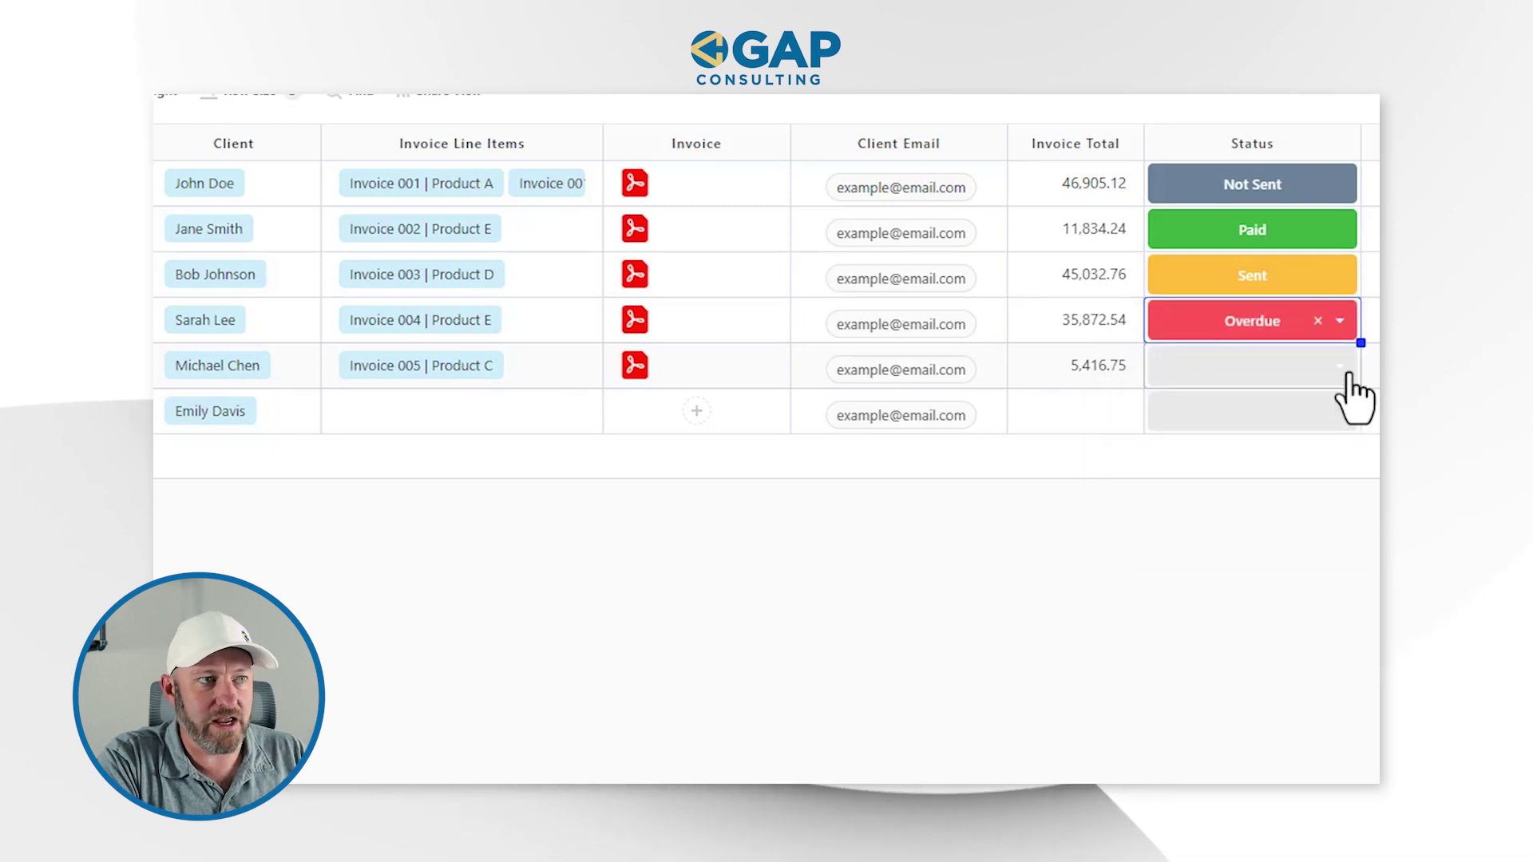
- Set the status of Invoice 005 to Sent and of Invoice 006 to Paid
left_click(1348, 375)
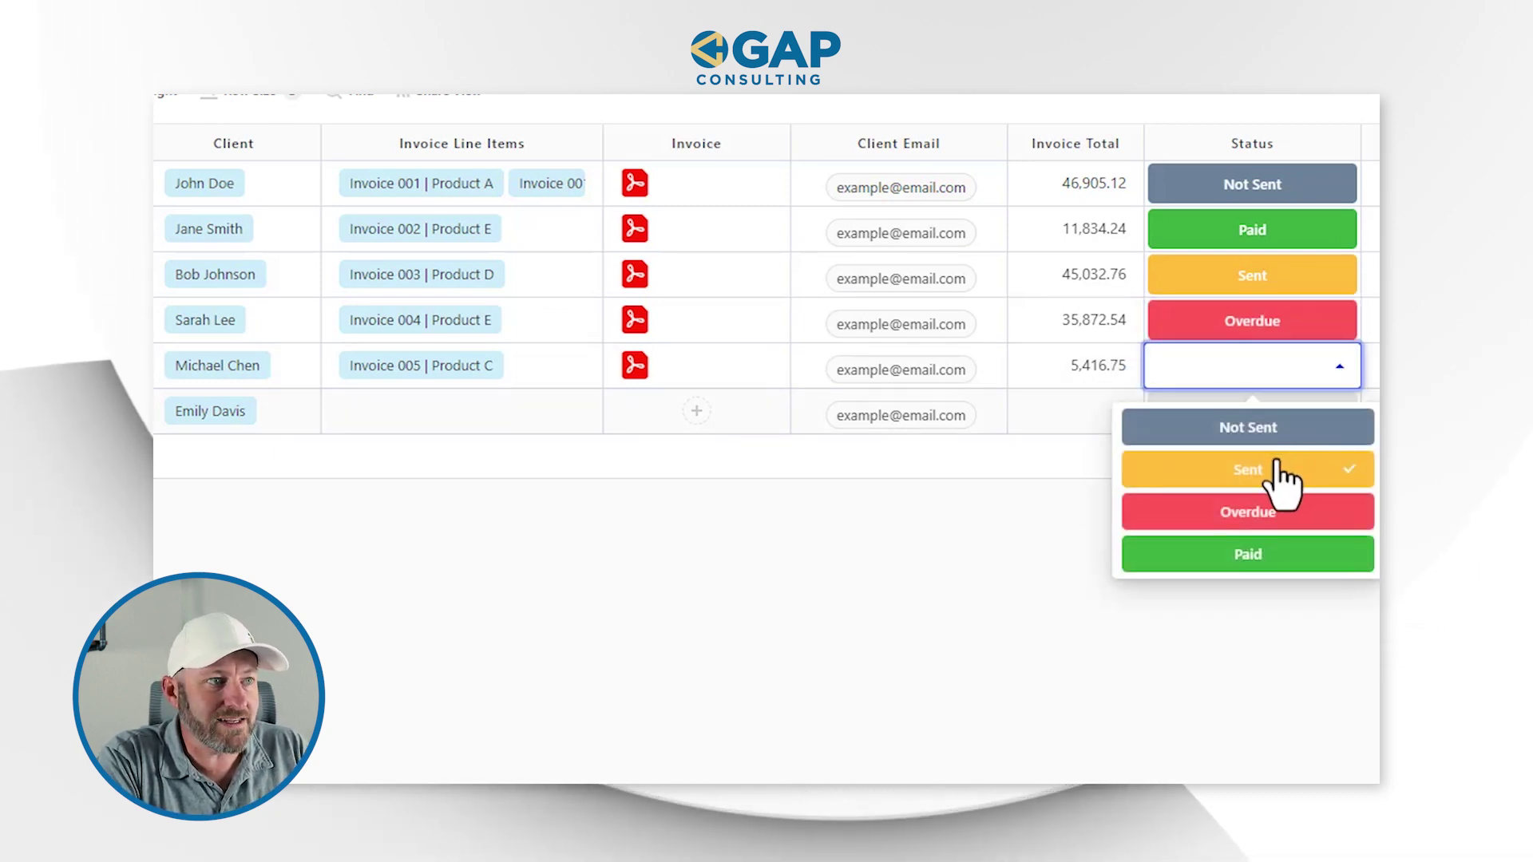
left_click(1286, 467)
left_click(1343, 422)
left_click(1270, 587)
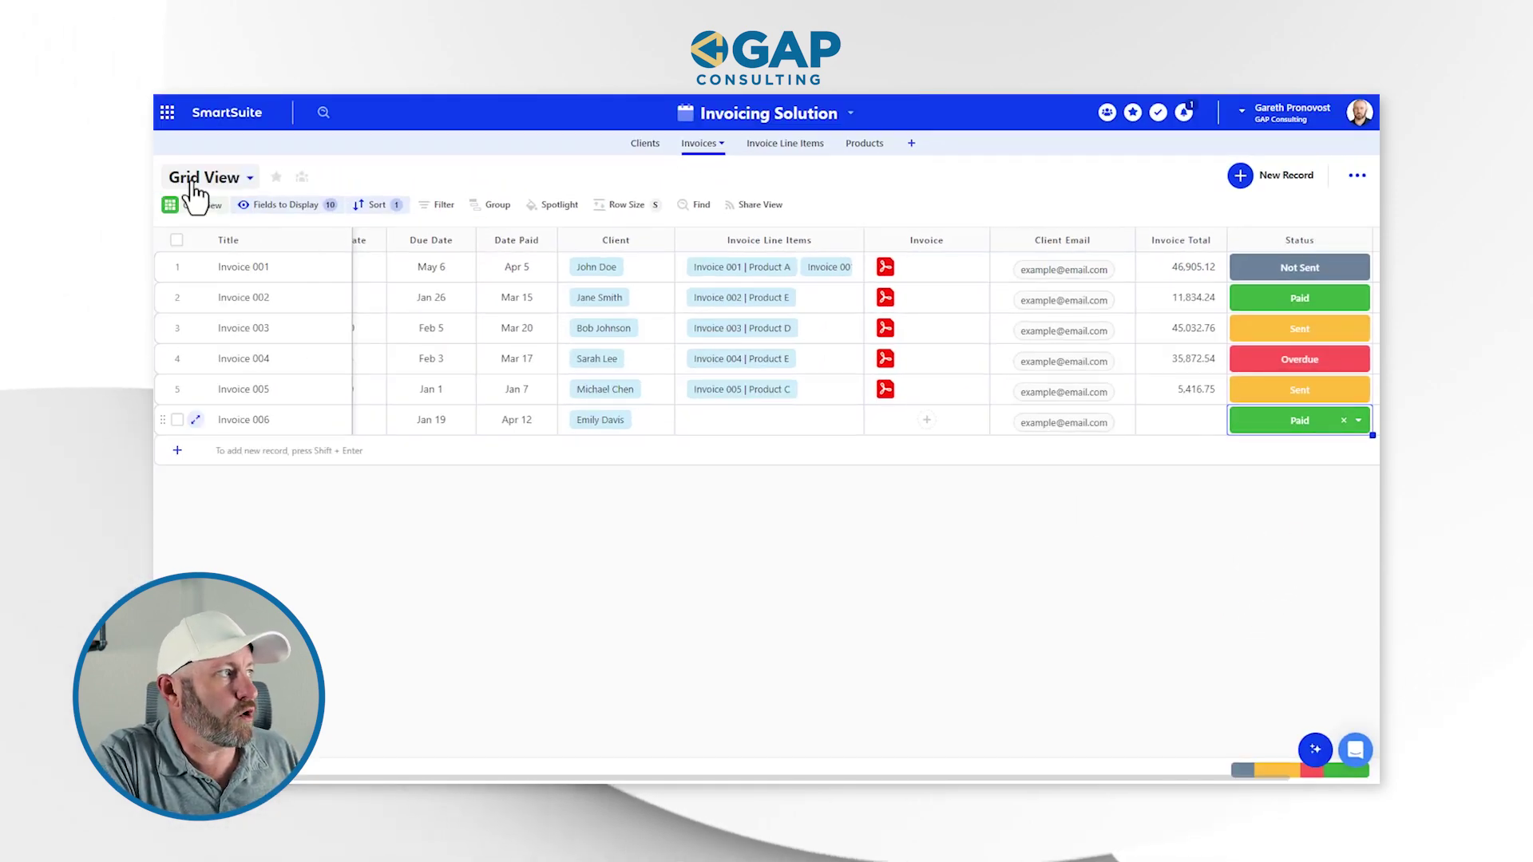
- Create a new public Dashboard view named Dashboard for the Invoices table
left_click(196, 180)
left_click(244, 389)
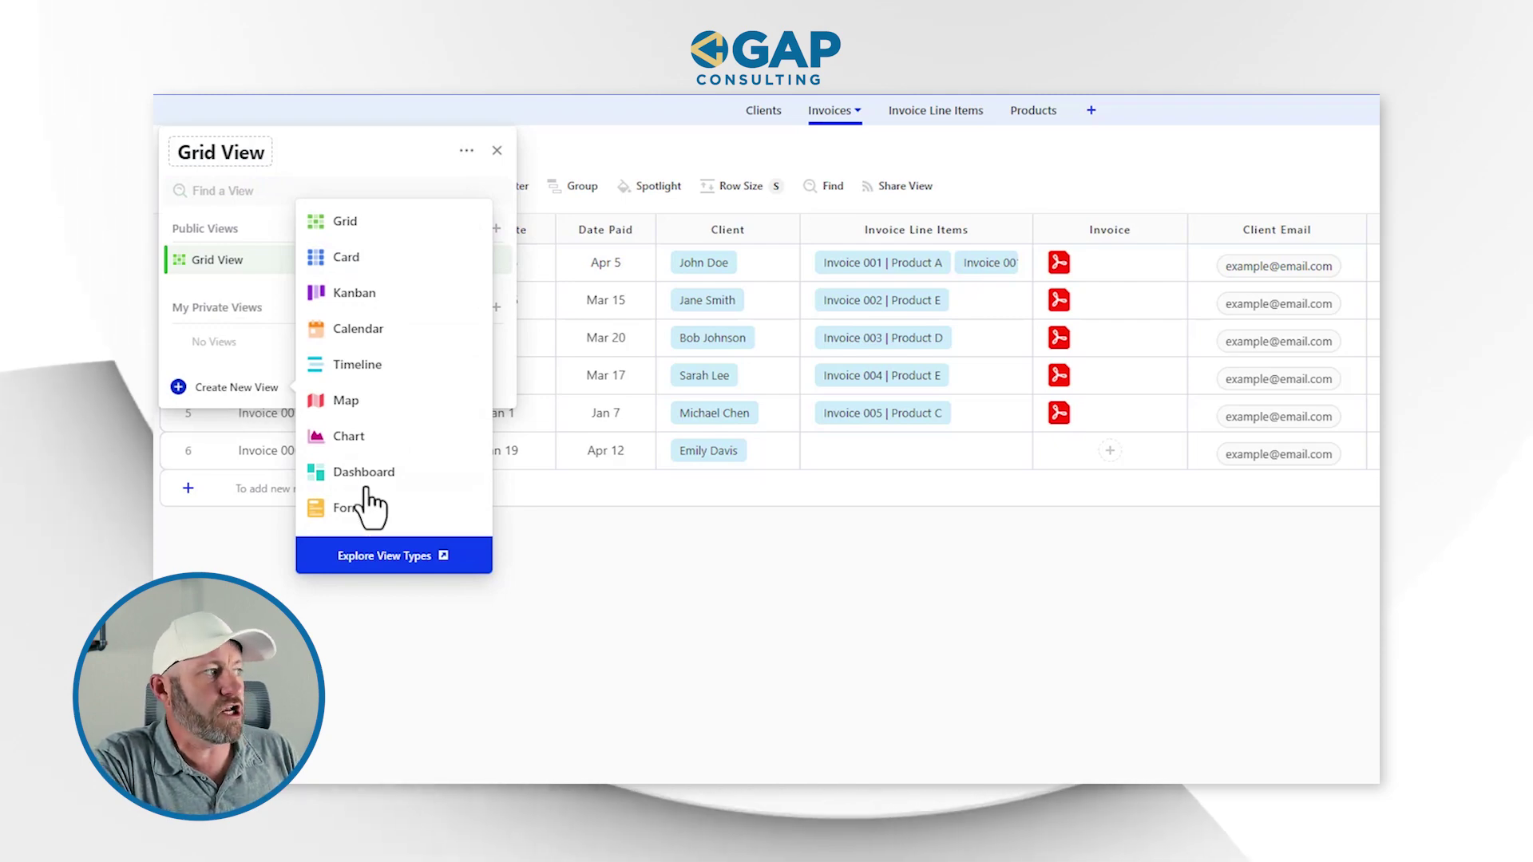
mouse_move(367, 477)
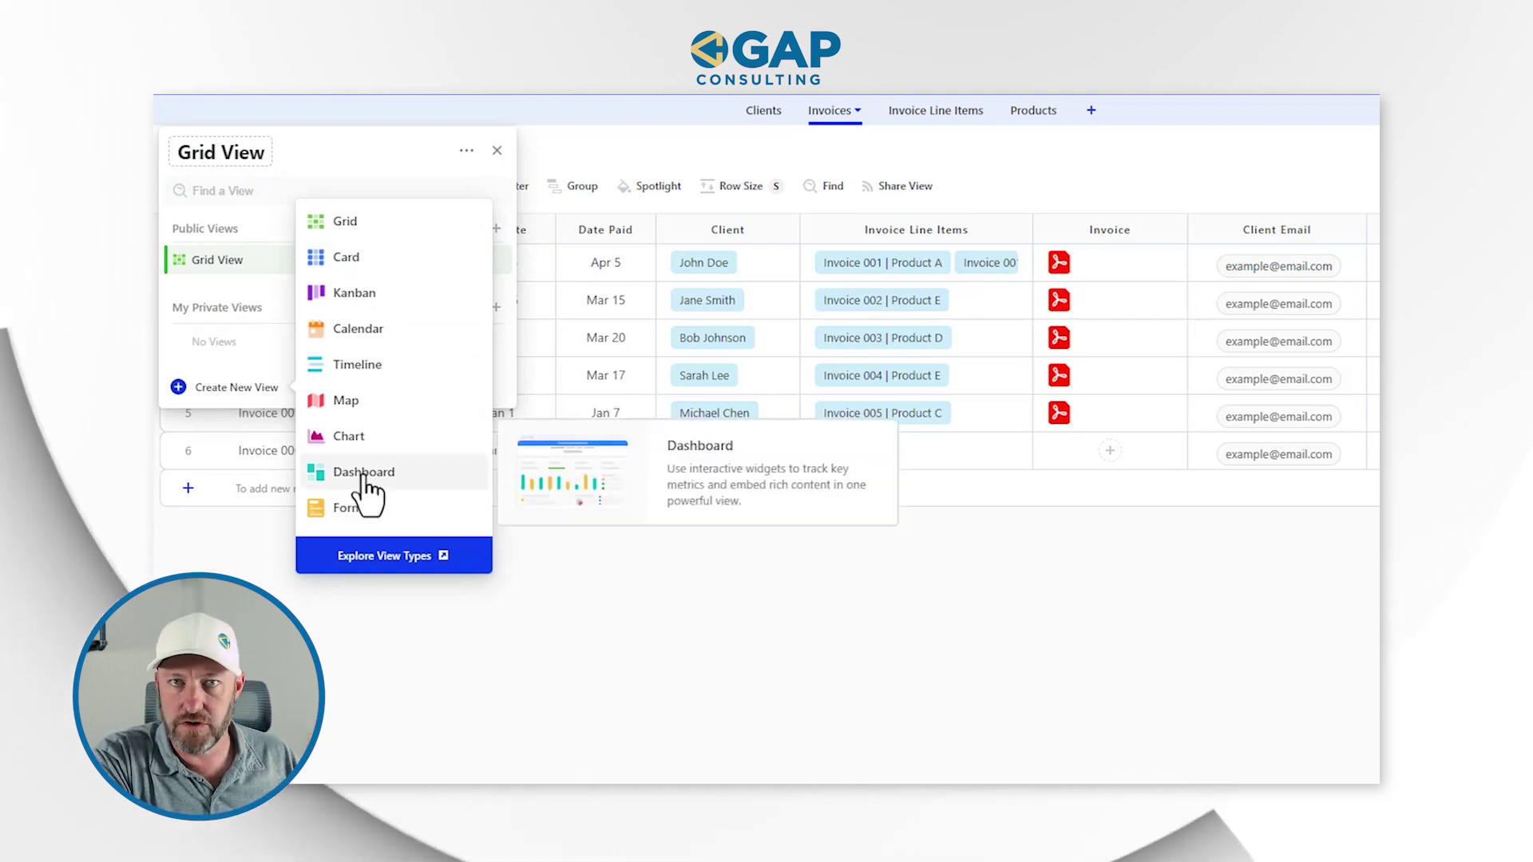
left_click(365, 479)
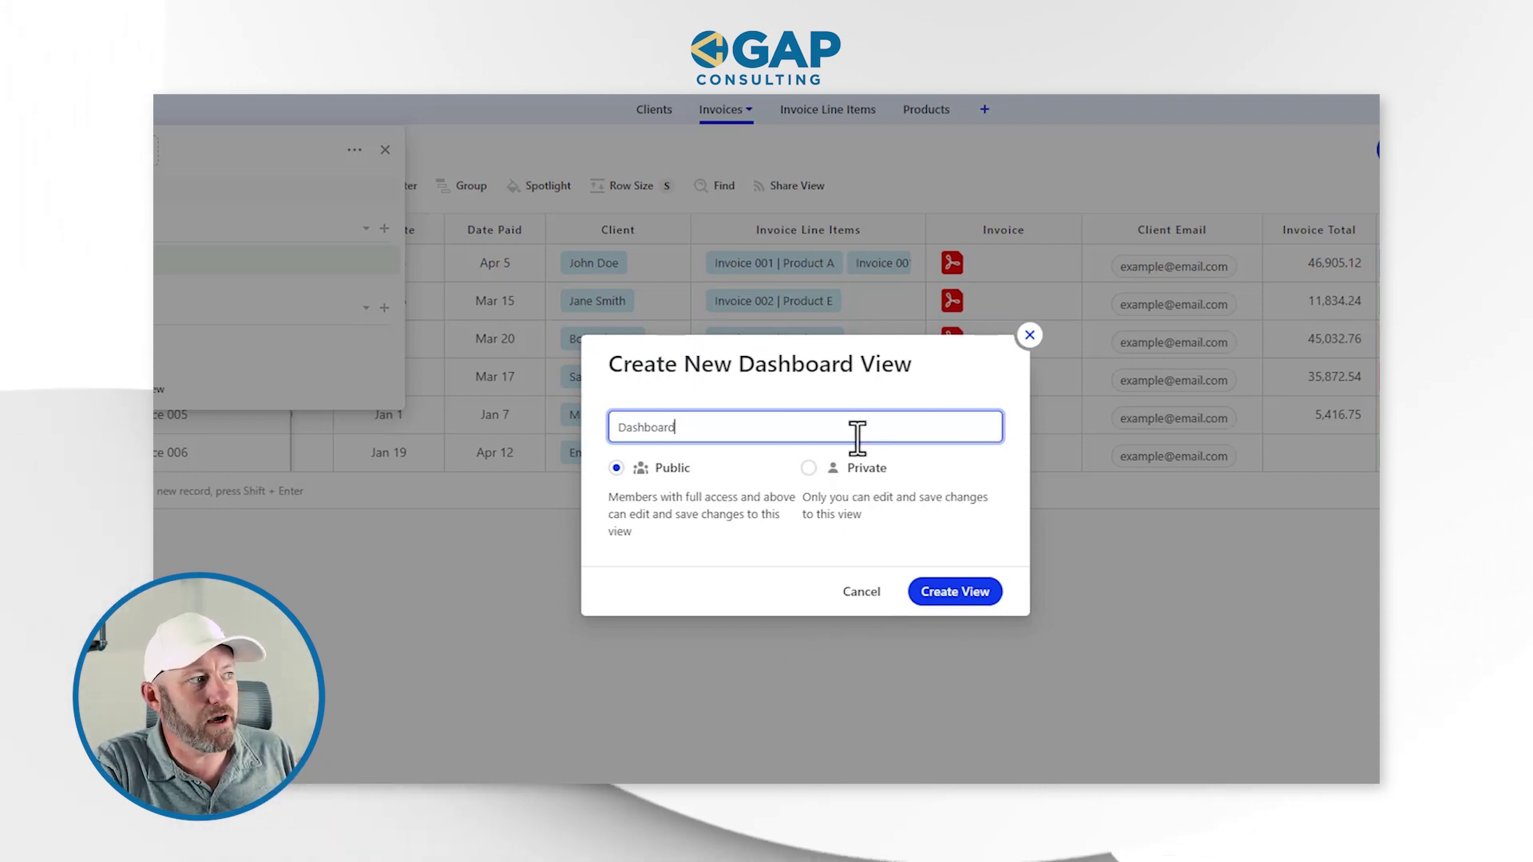
left_click(955, 595)
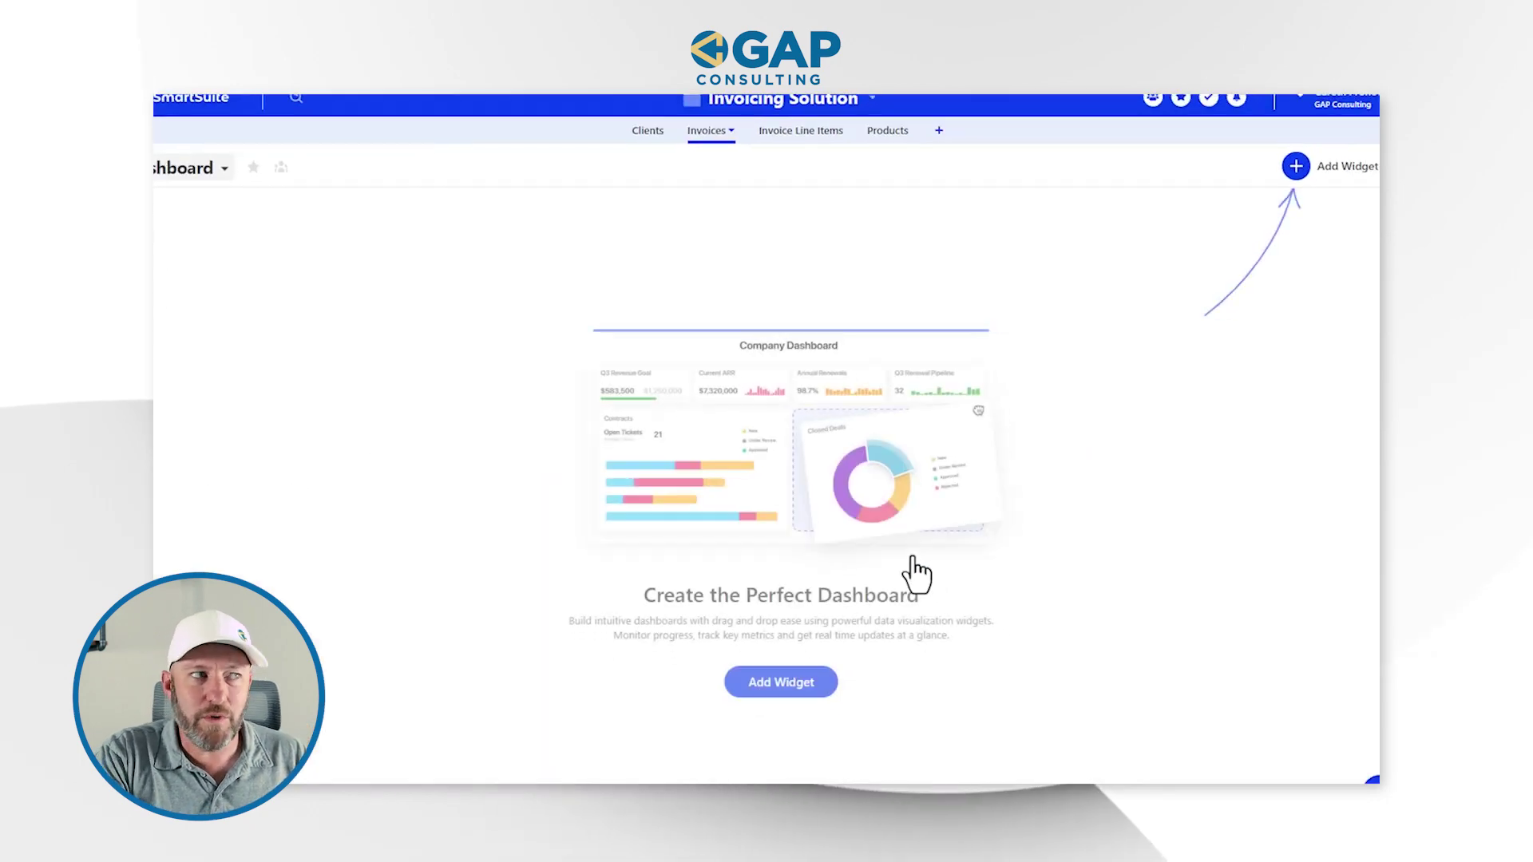
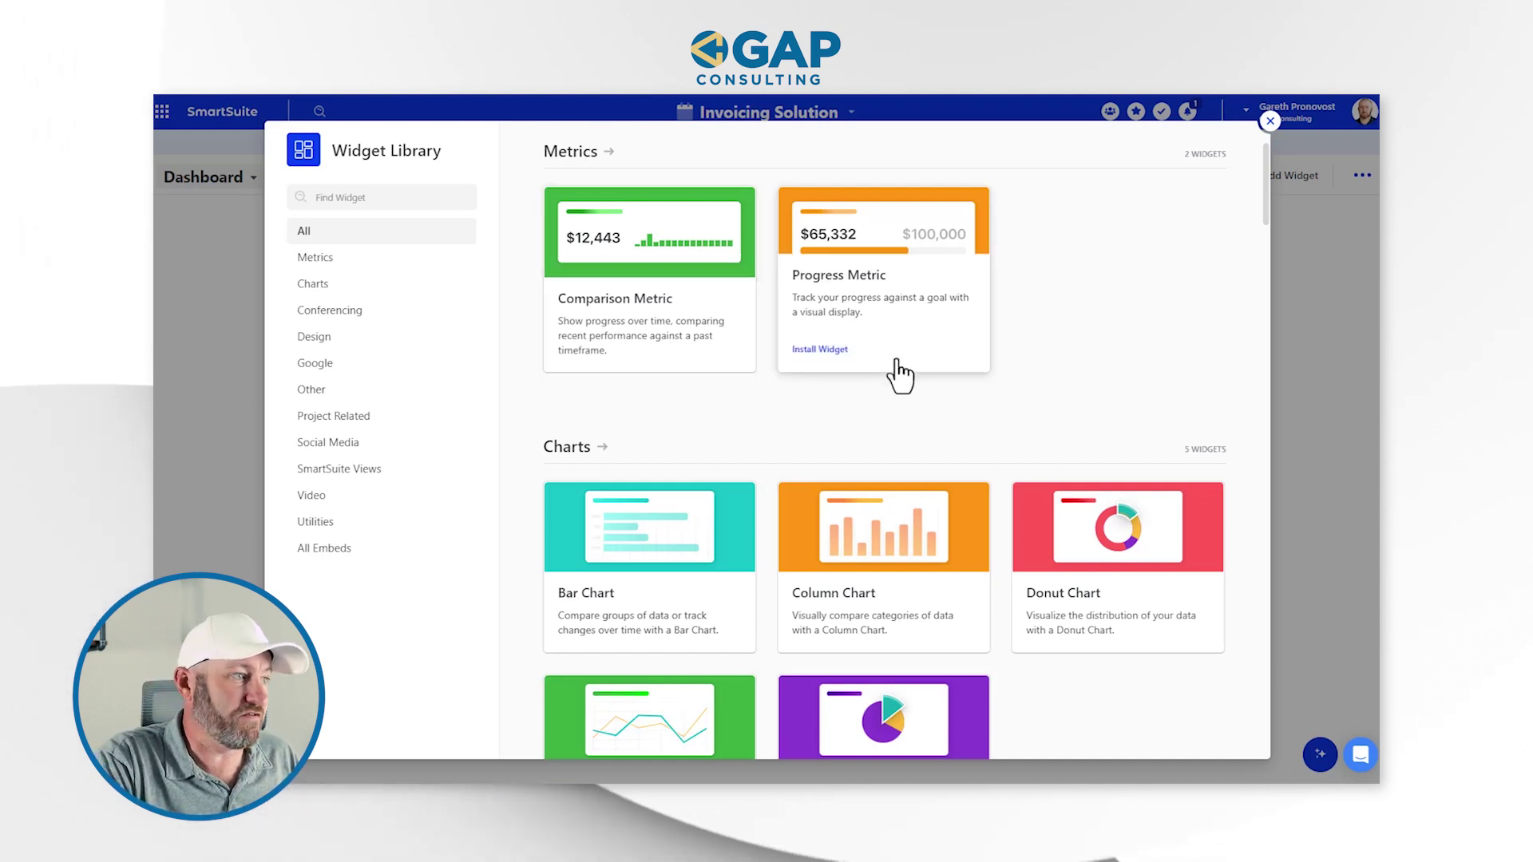
- Examine the widget types offered in the Widget Library, from metrics and charts through the Google, Other and Project Related categories
scroll(942, 359, "down", 2)
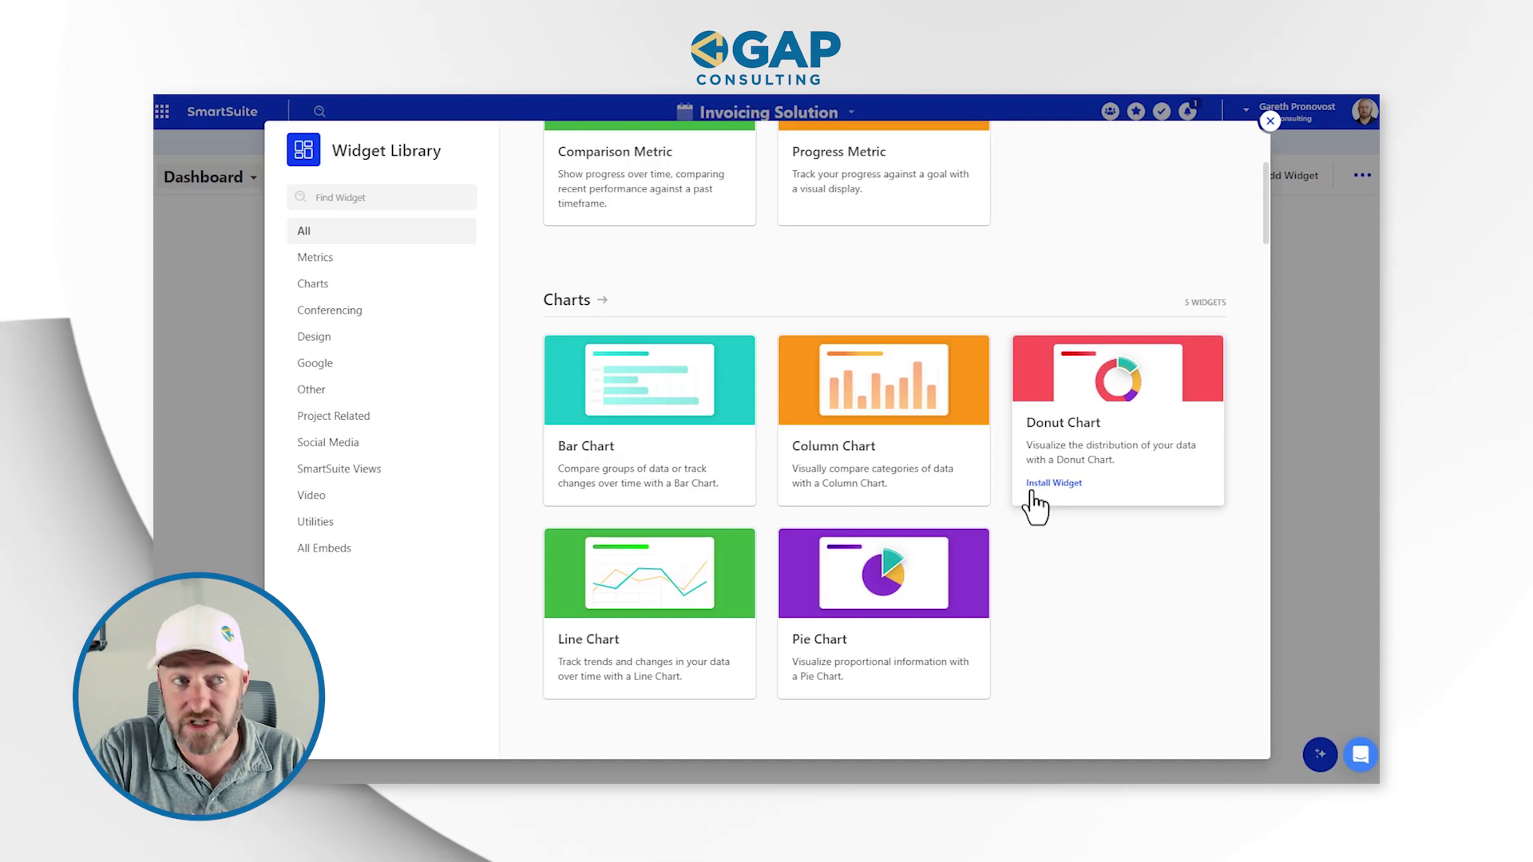
scroll(1030, 549, "down", 5)
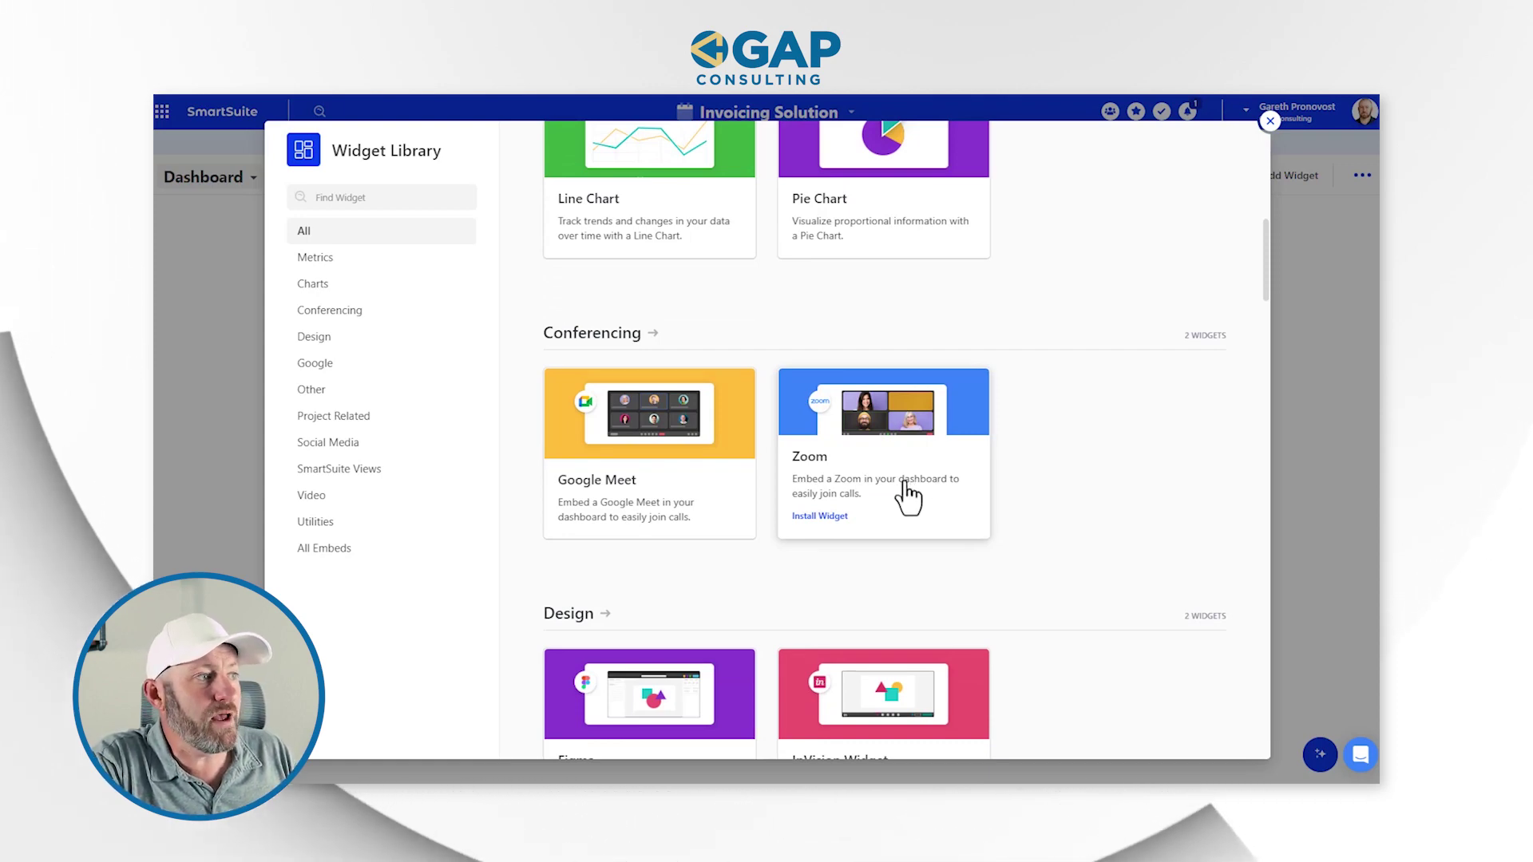
scroll(697, 507, "down", 4)
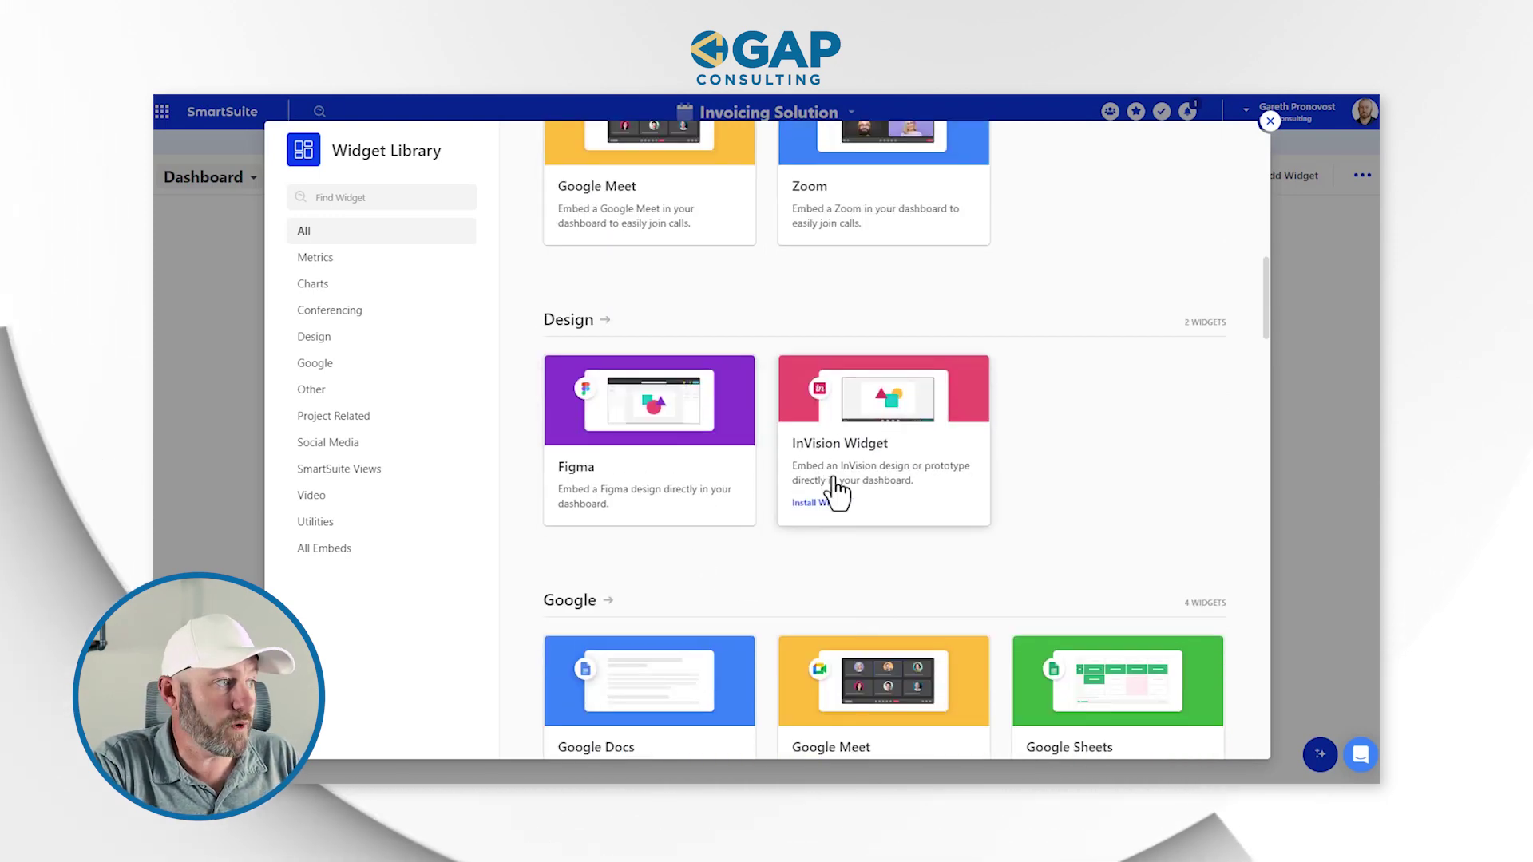
scroll(835, 489, "down", 3)
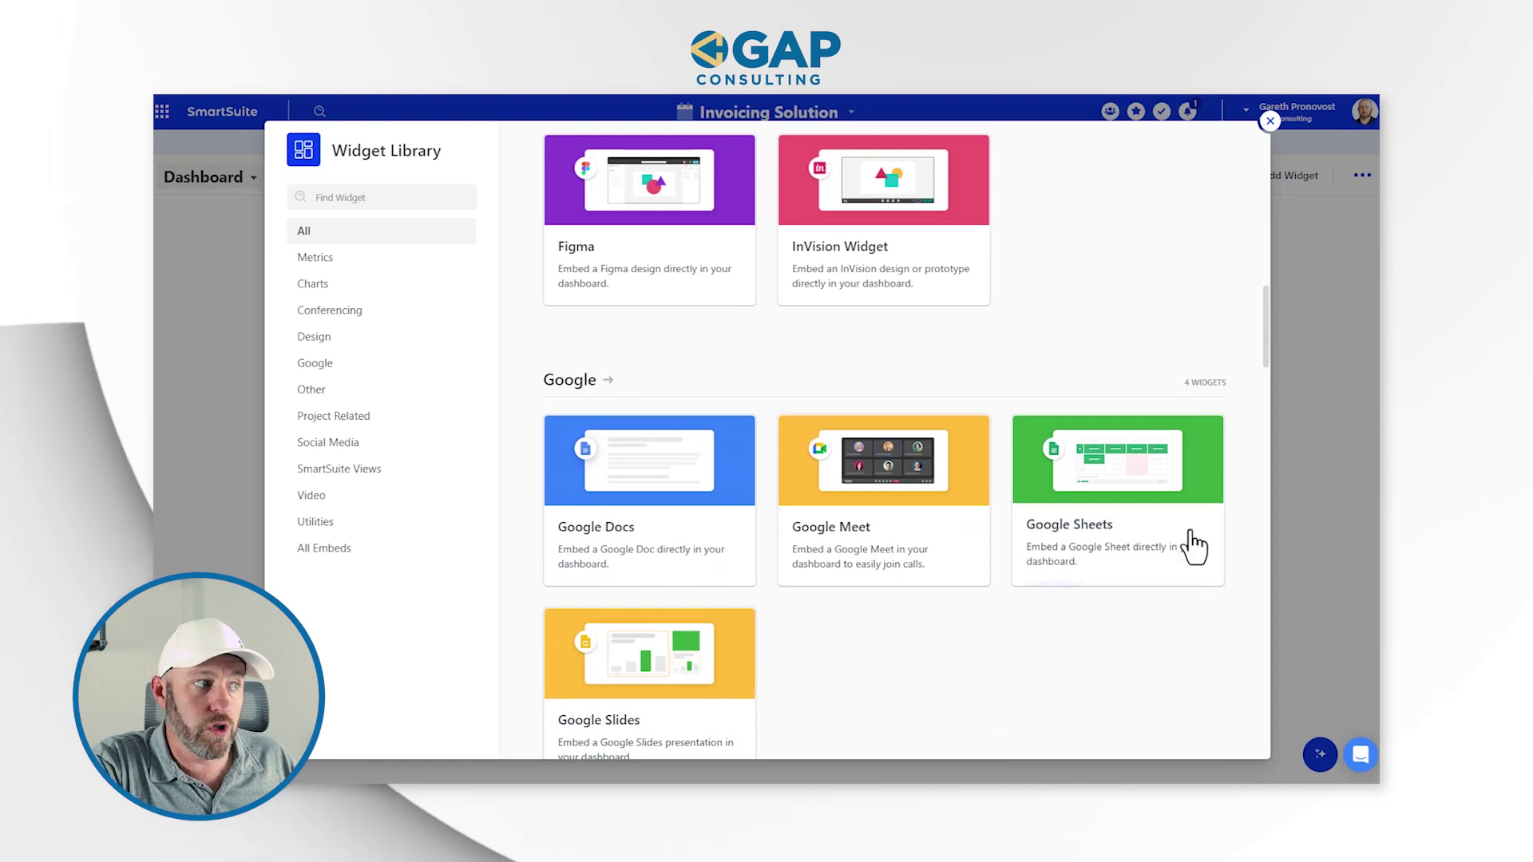
scroll(1061, 637, "down", 2)
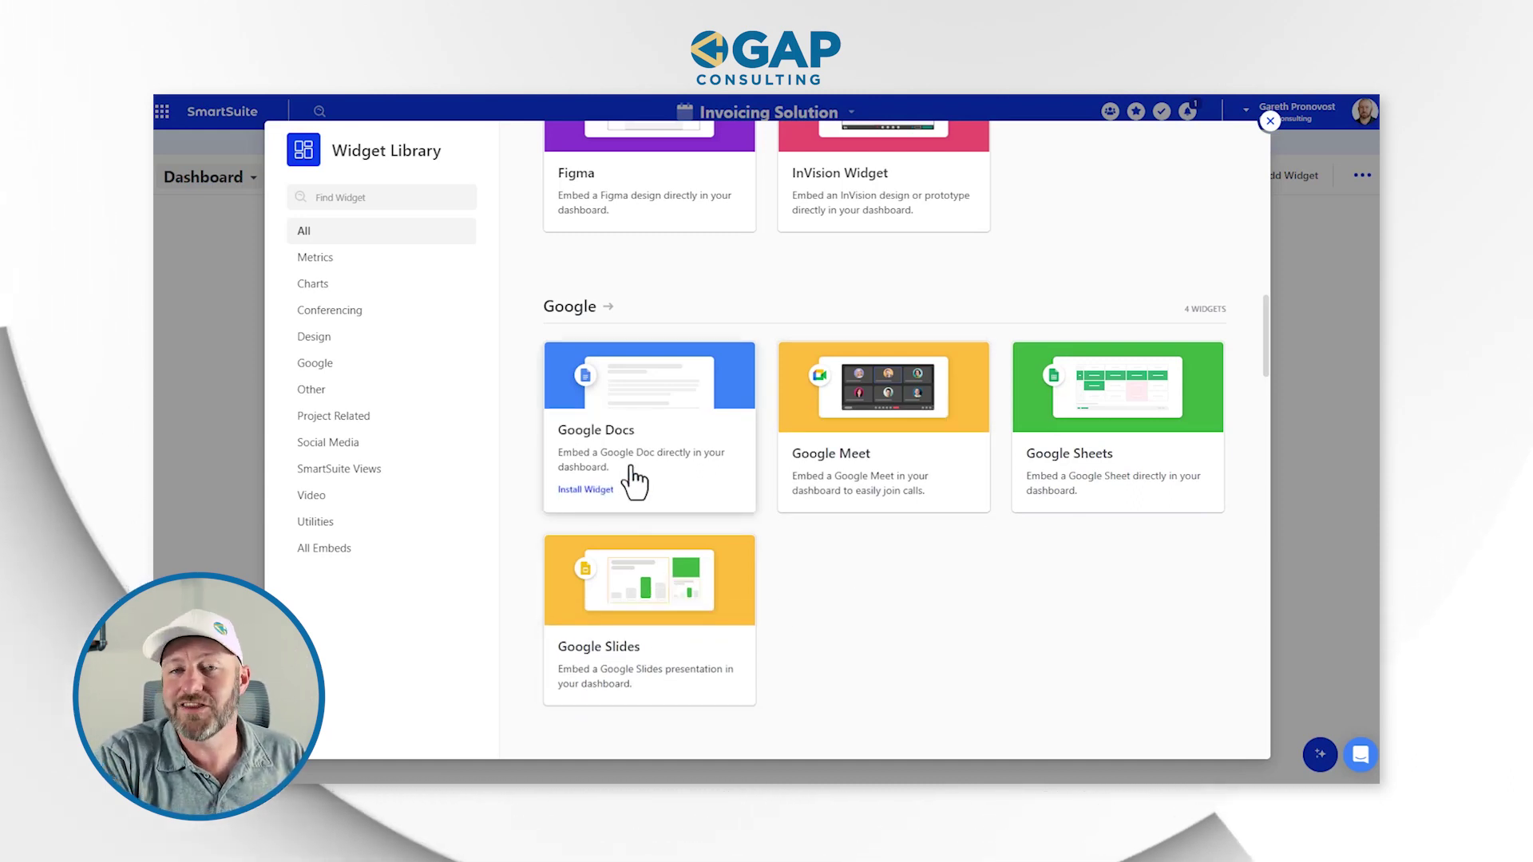
scroll(822, 572, "down", 8)
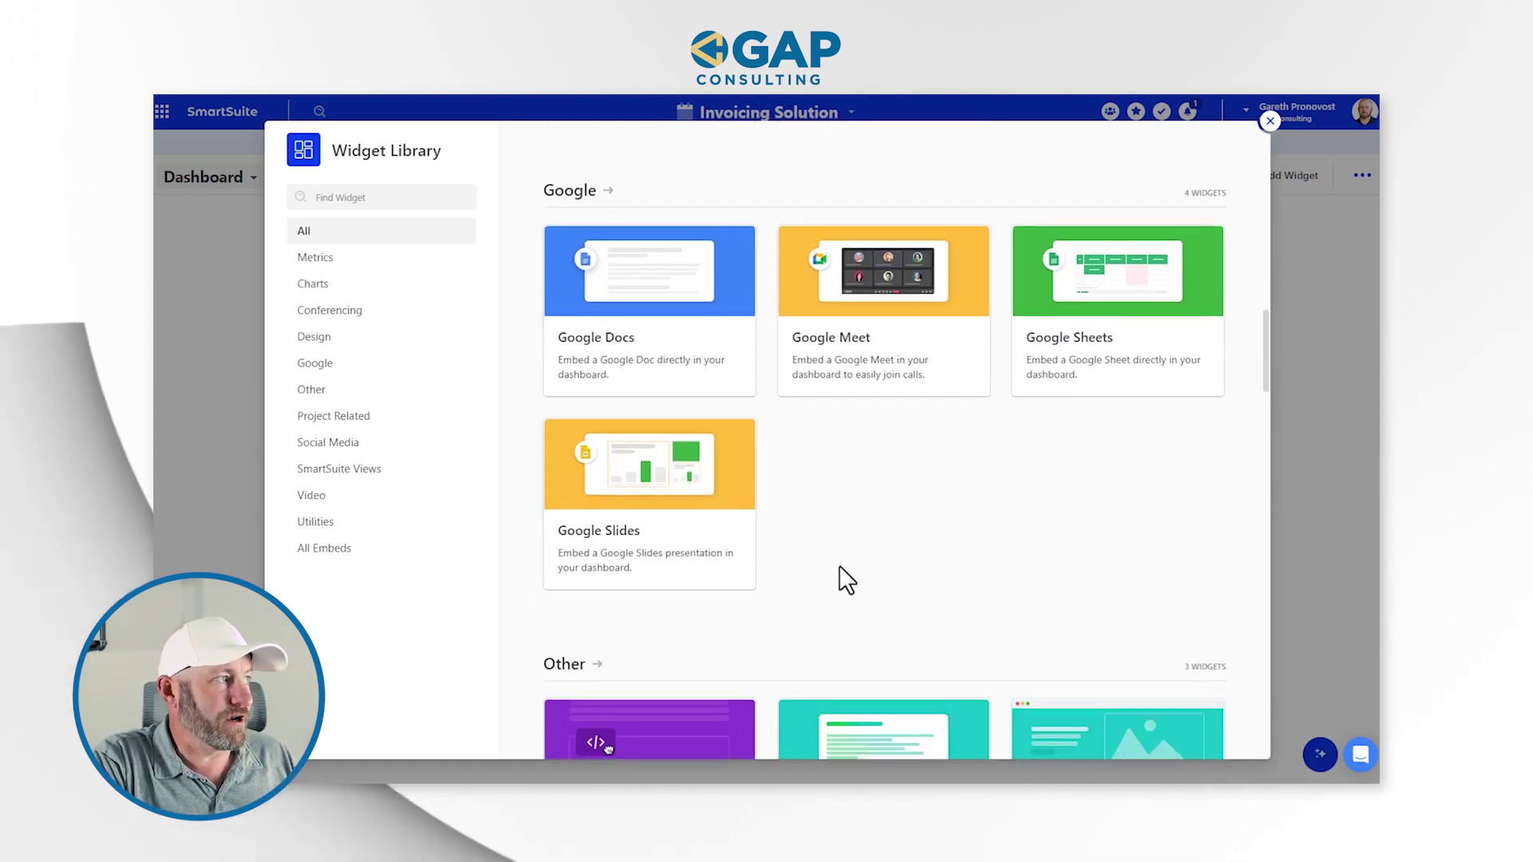
scroll(879, 524, "up", 1)
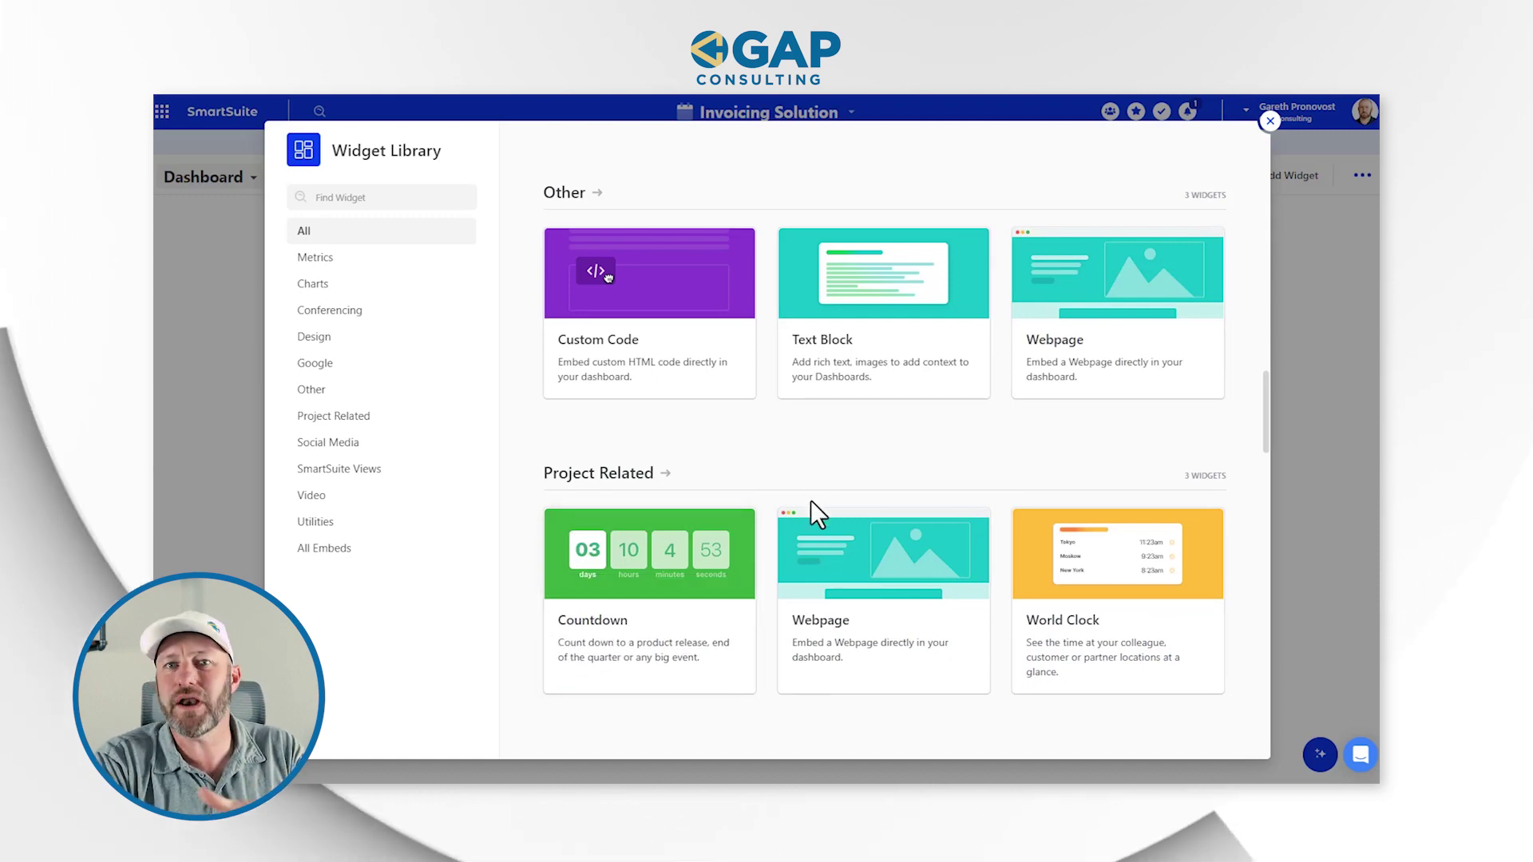
scroll(910, 423, "up", 20)
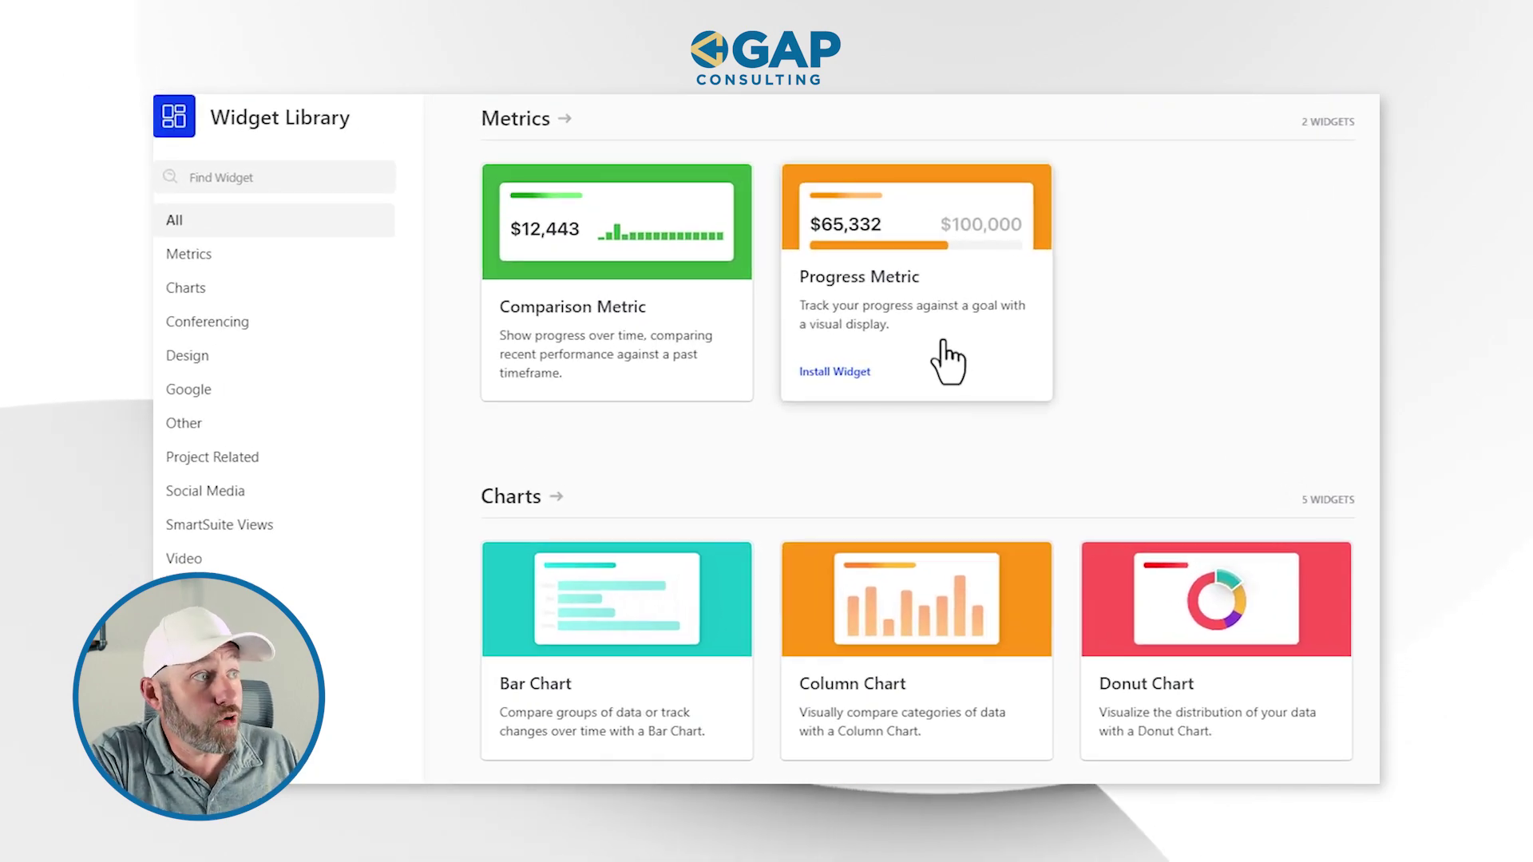
- Add a Progress Metric widget for the Invoices app with Invoice Total as its metric value
left_click(948, 363)
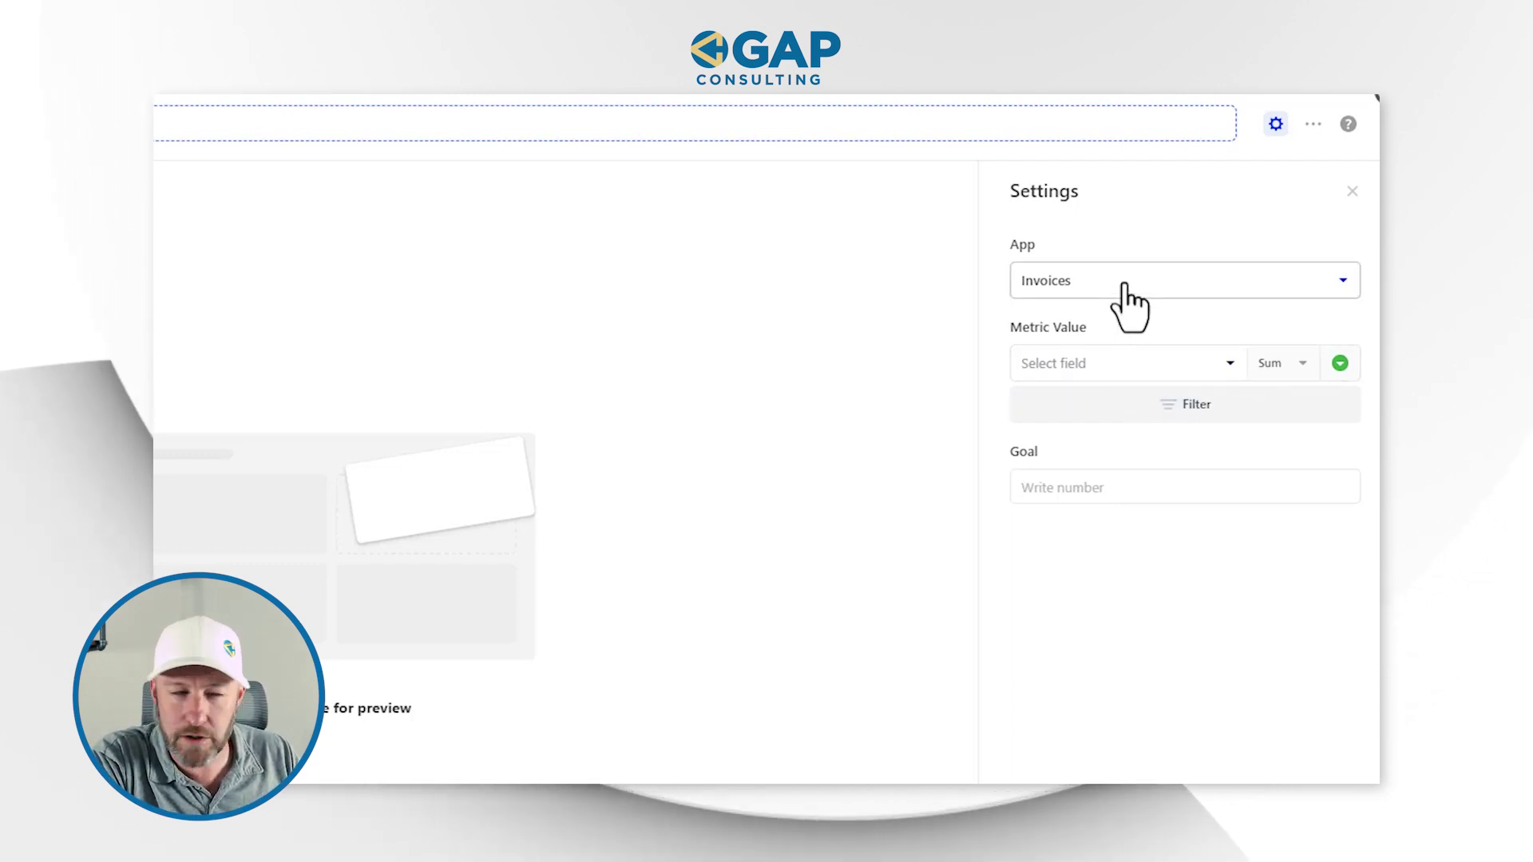
left_click(1090, 364)
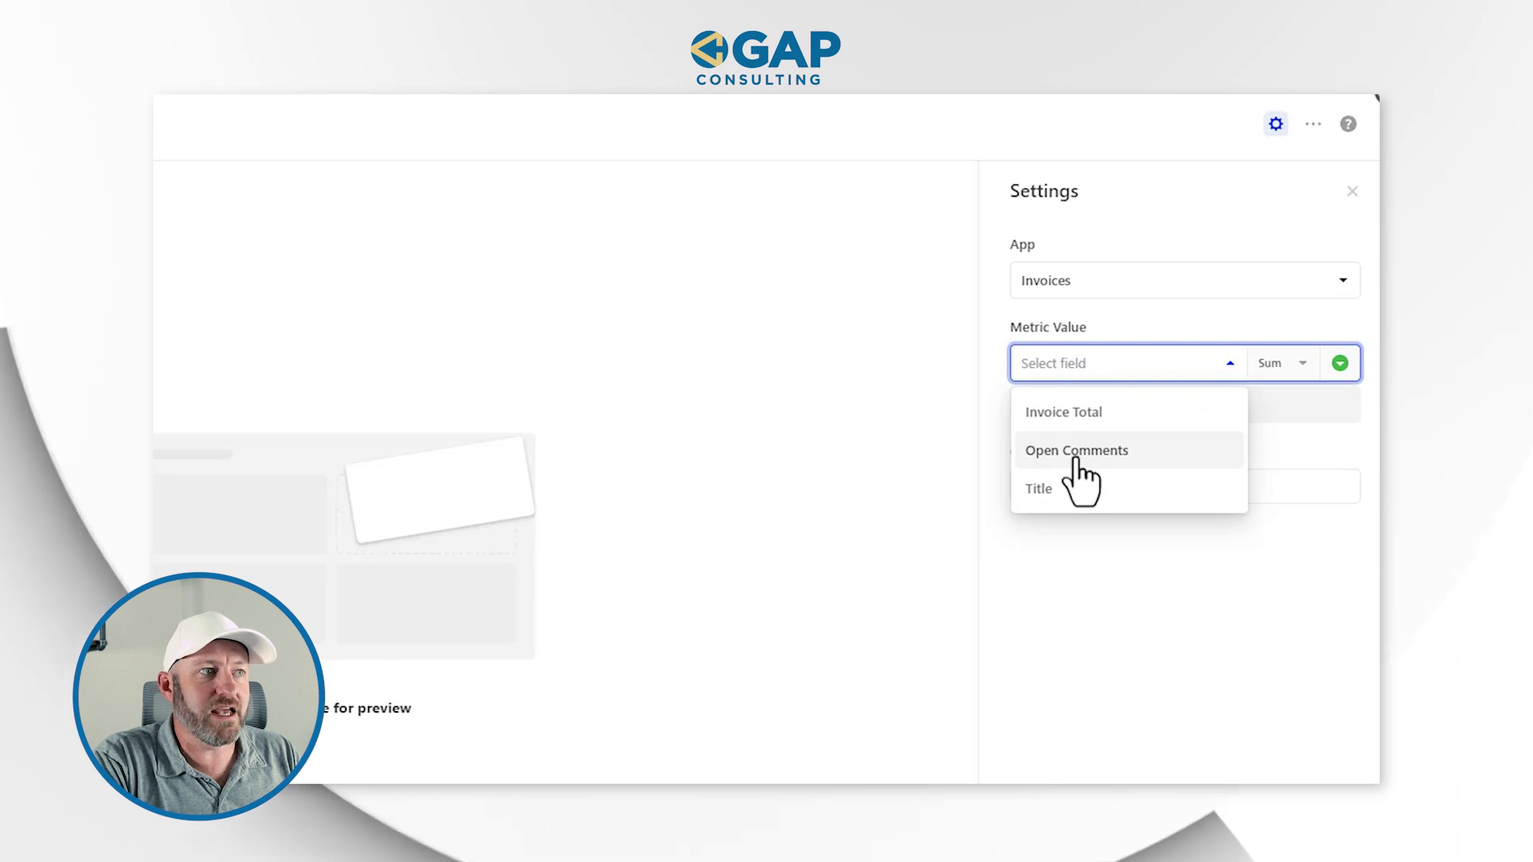
left_click(1078, 417)
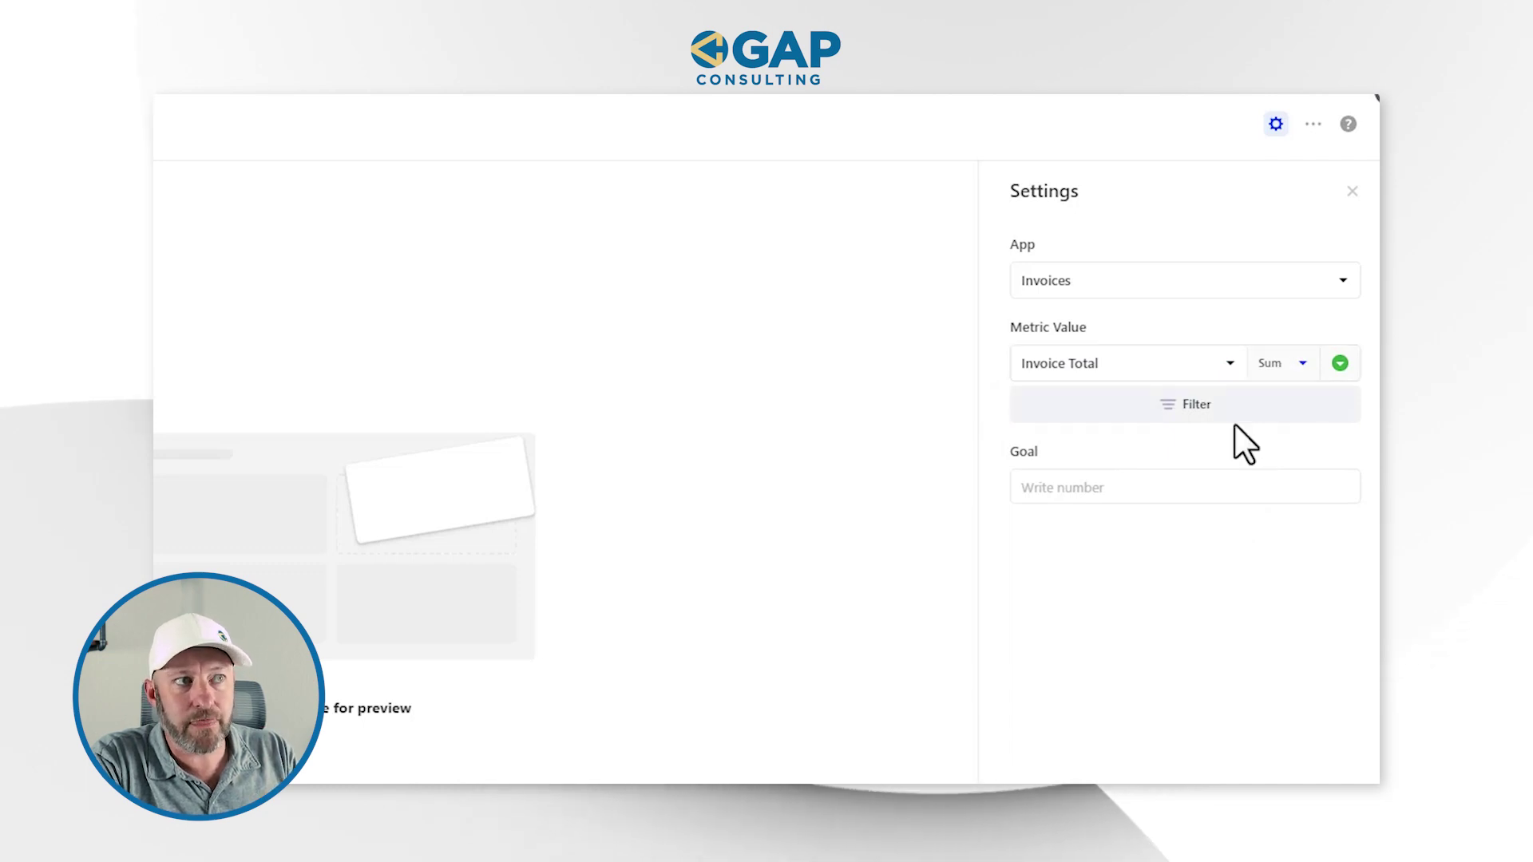